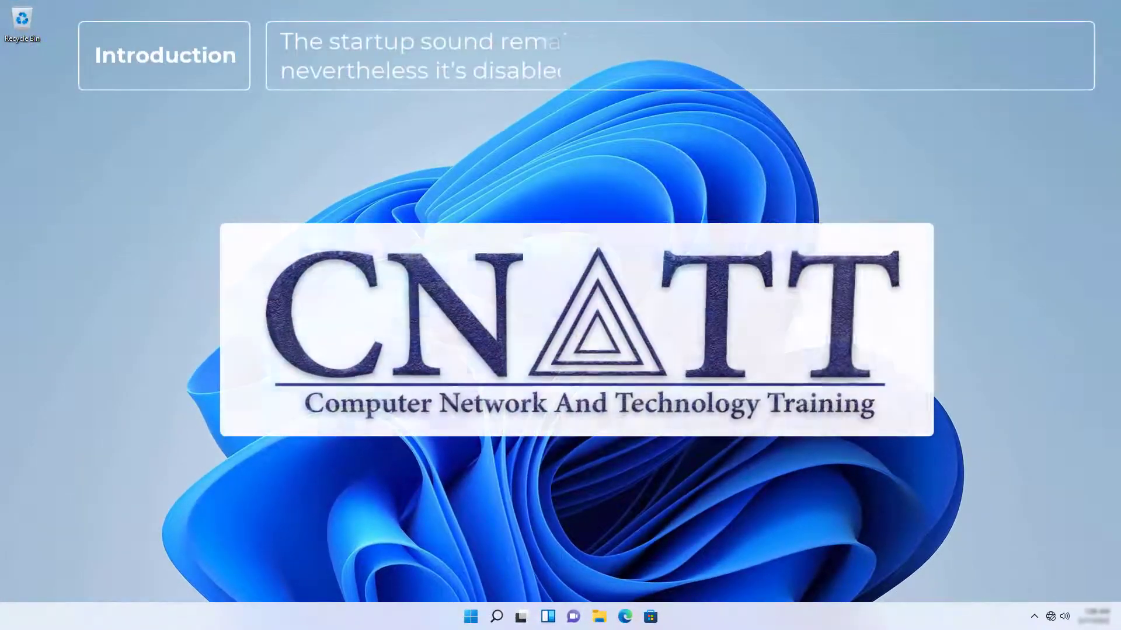
Open Control Panel via a 'control' Start search and go to Hardware and Sound's Change system sounds.
left_click(474, 617)
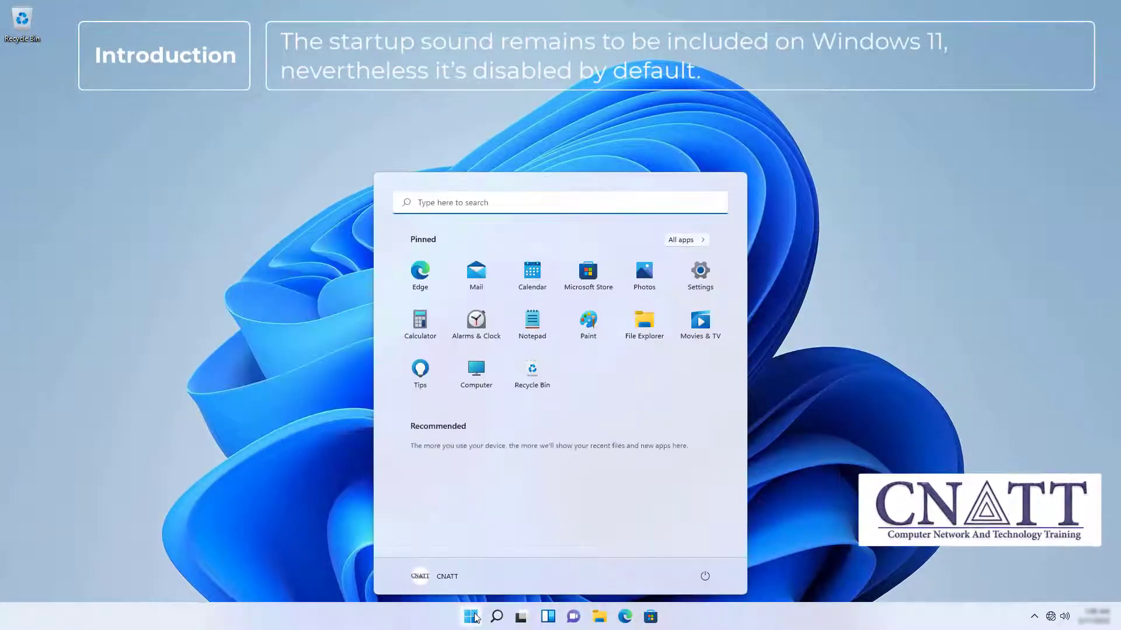
type("control")
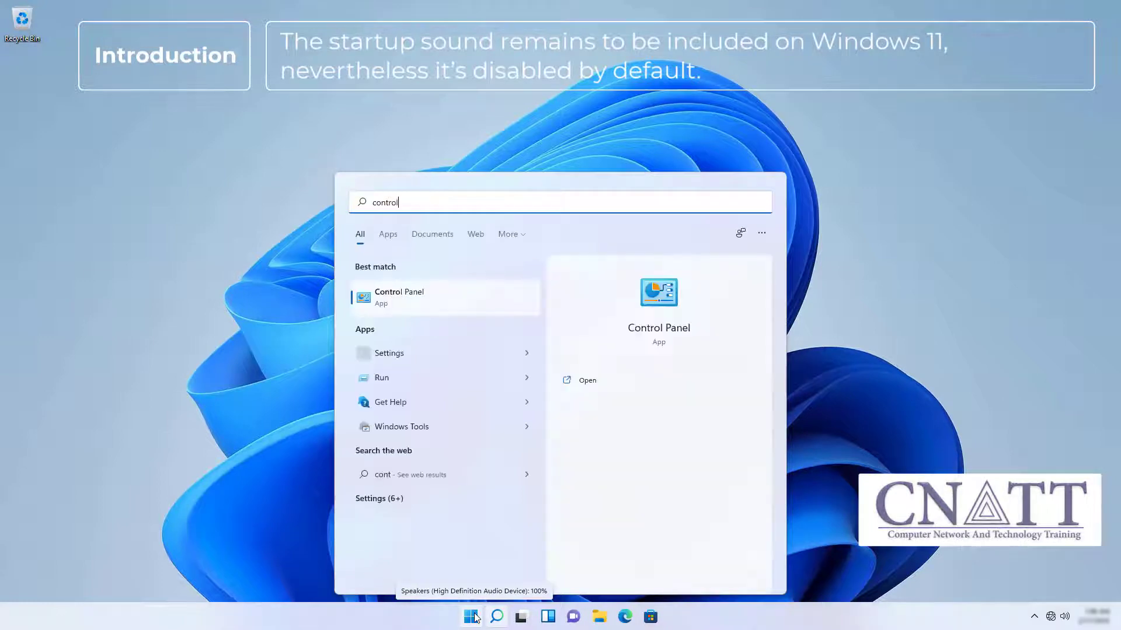
left_click(467, 311)
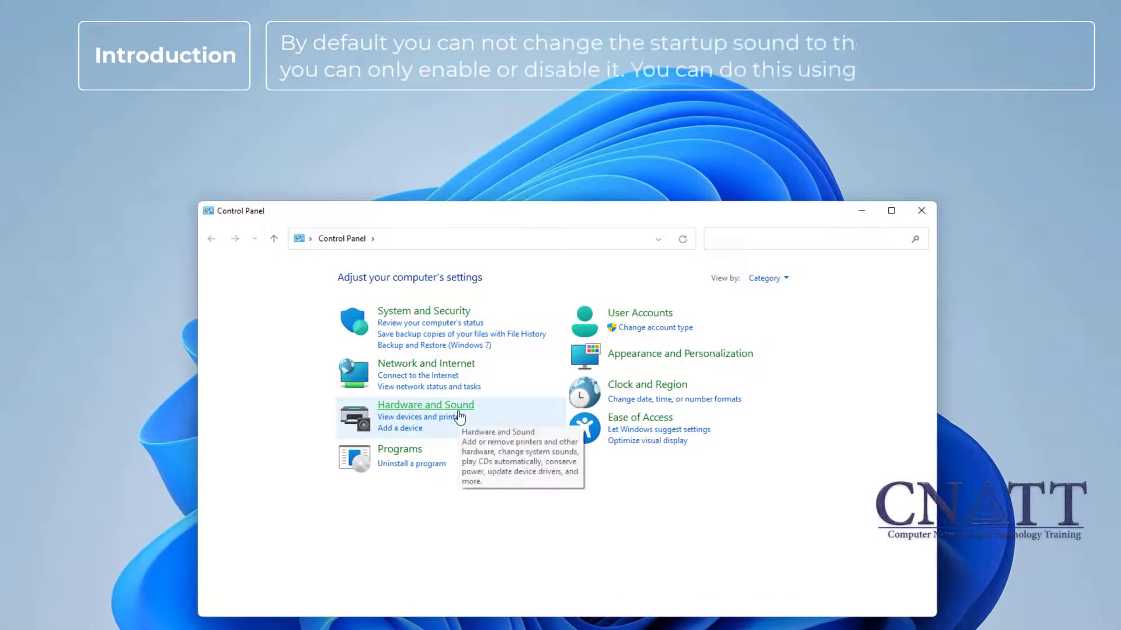
left_click(459, 415)
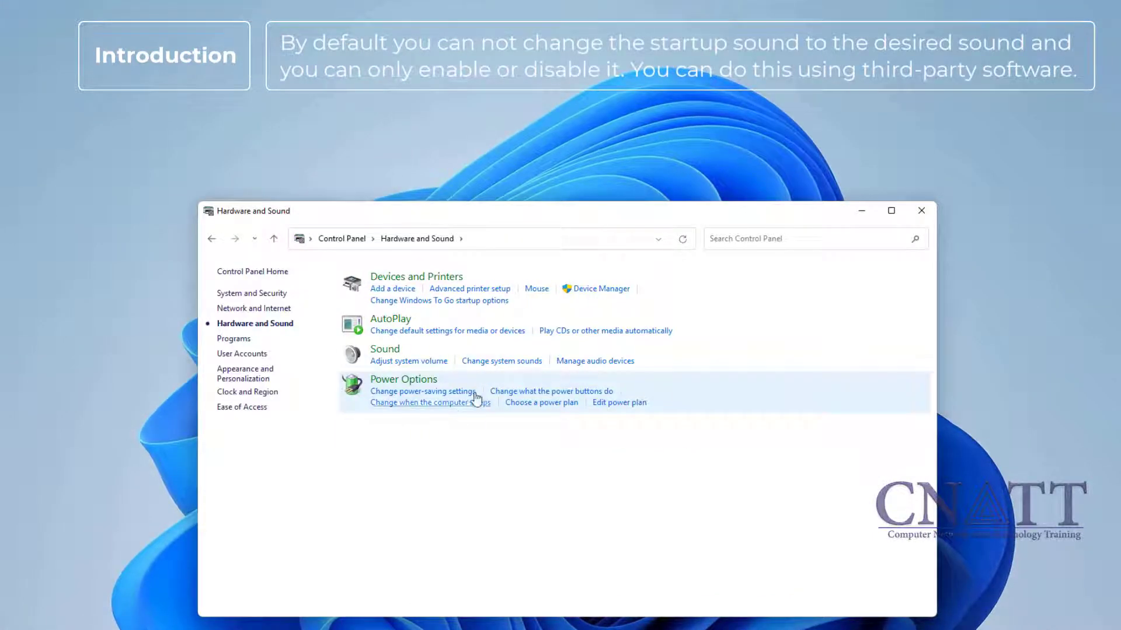
left_click(505, 363)
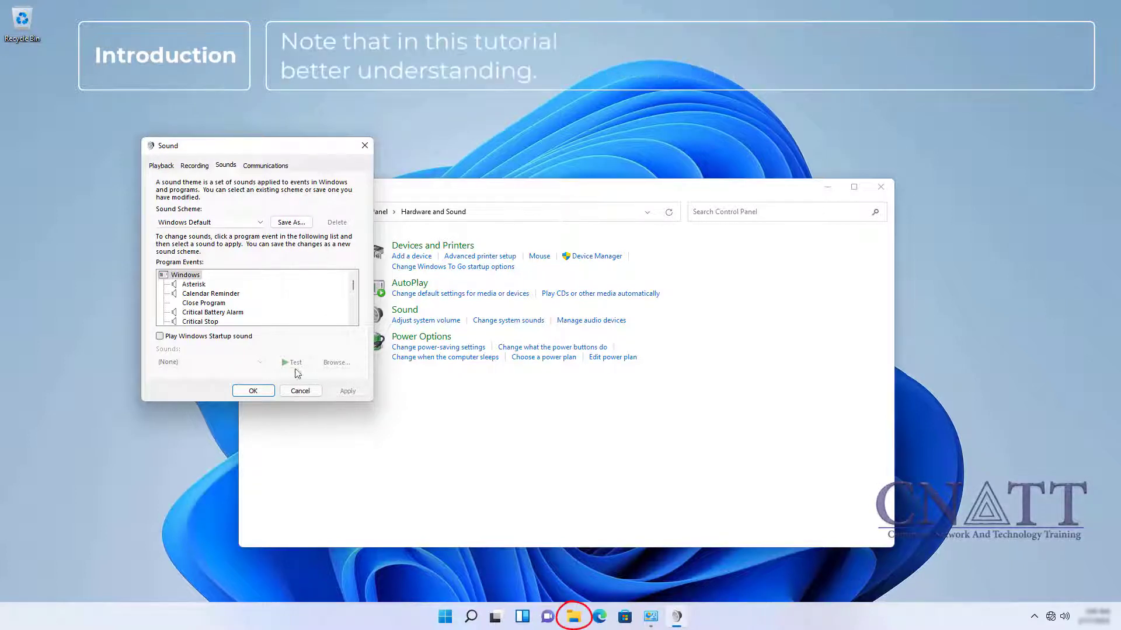
Turn on File name extensions under View > Show in File Explorer, then close Explorer.
left_click(574, 620)
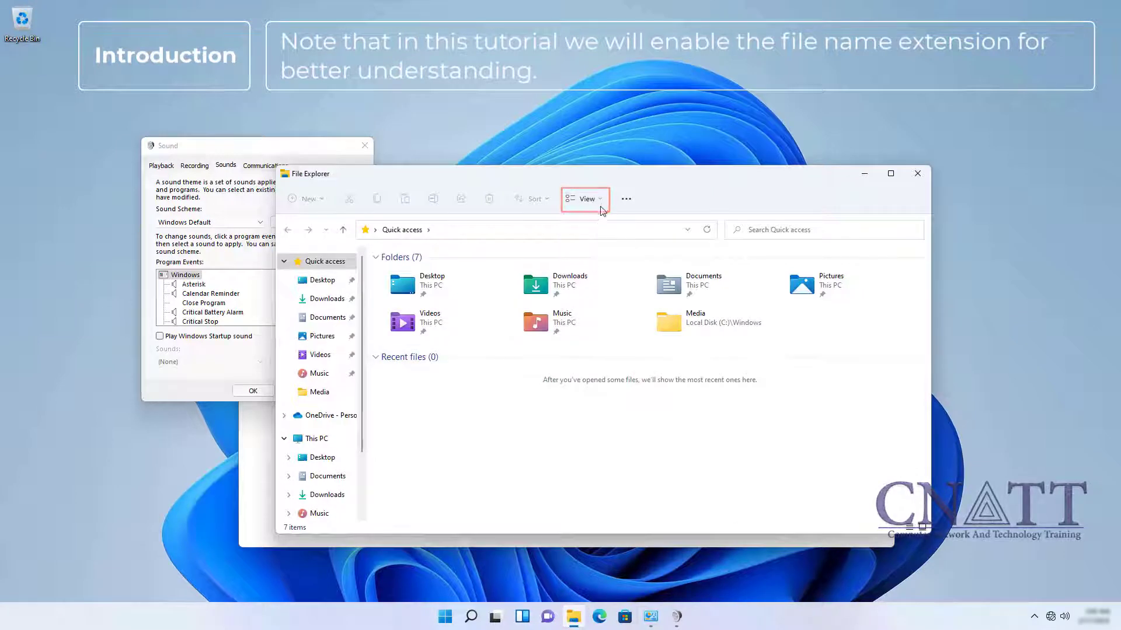
left_click(585, 199)
mouse_move(623, 403)
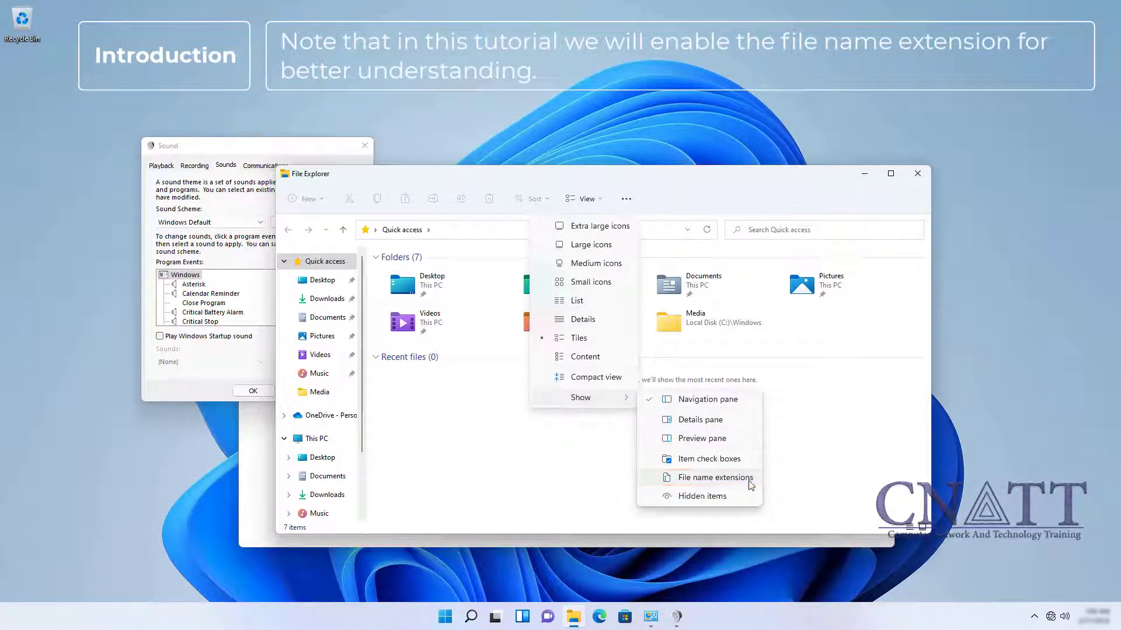
left_click(751, 483)
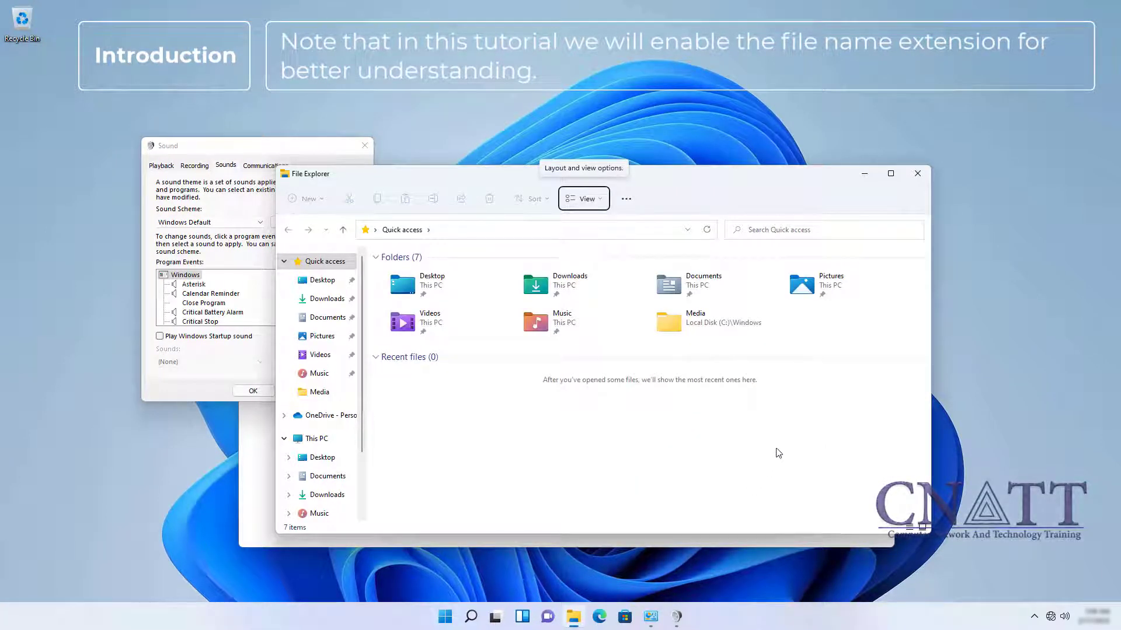
left_click(915, 175)
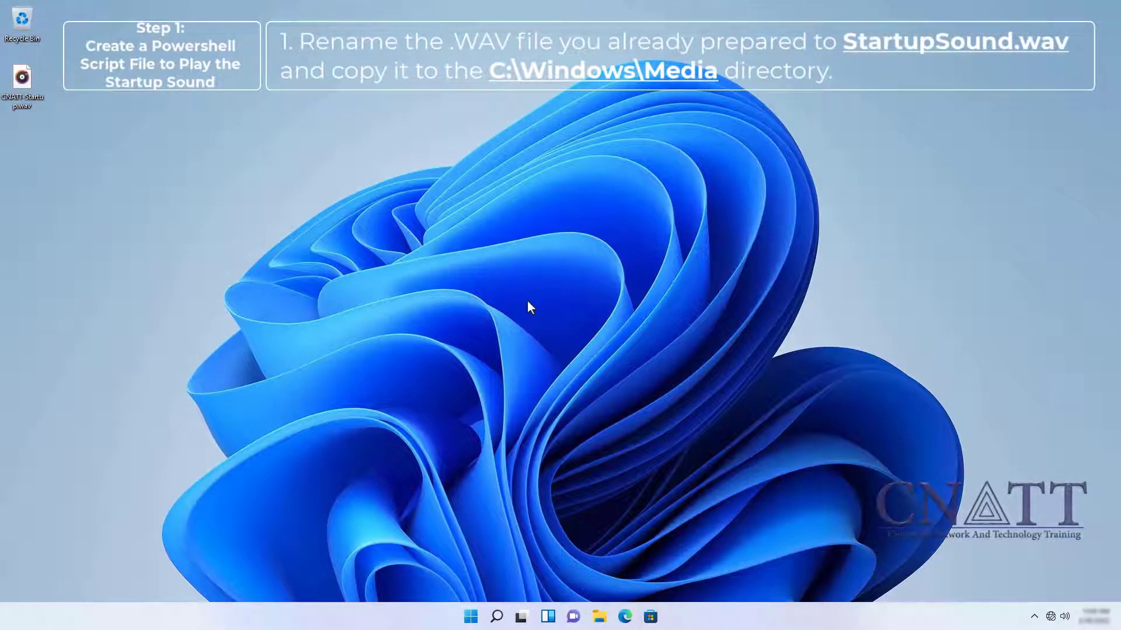
Rename the desktop .wav file to StartupSound and bring up its context menu.
right_click(21, 83)
left_click(84, 97)
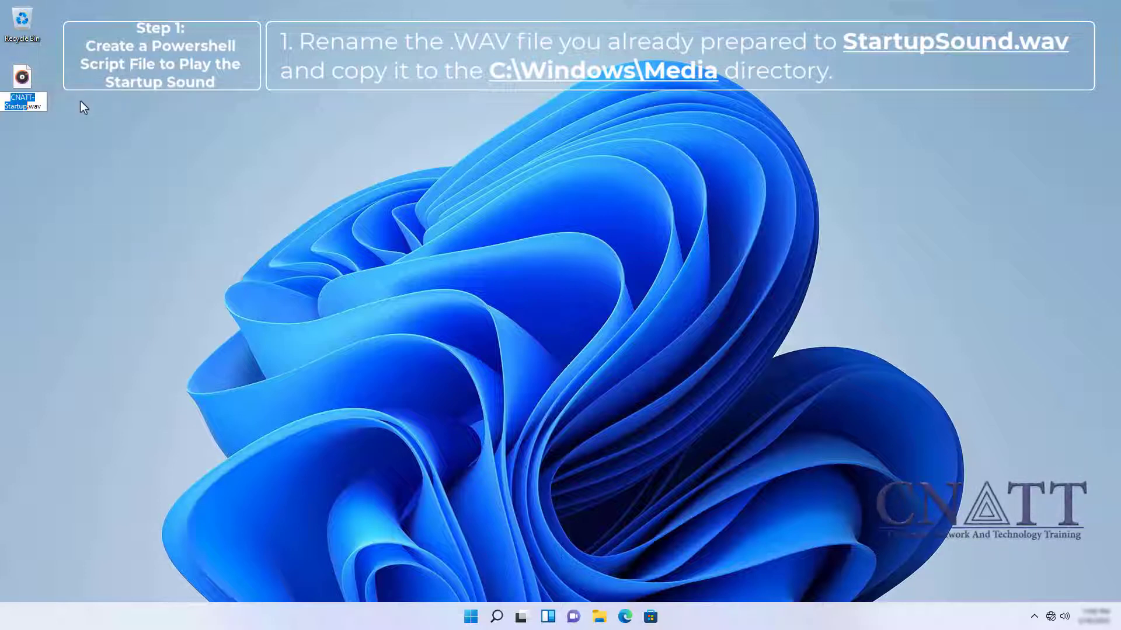
type("Startup")
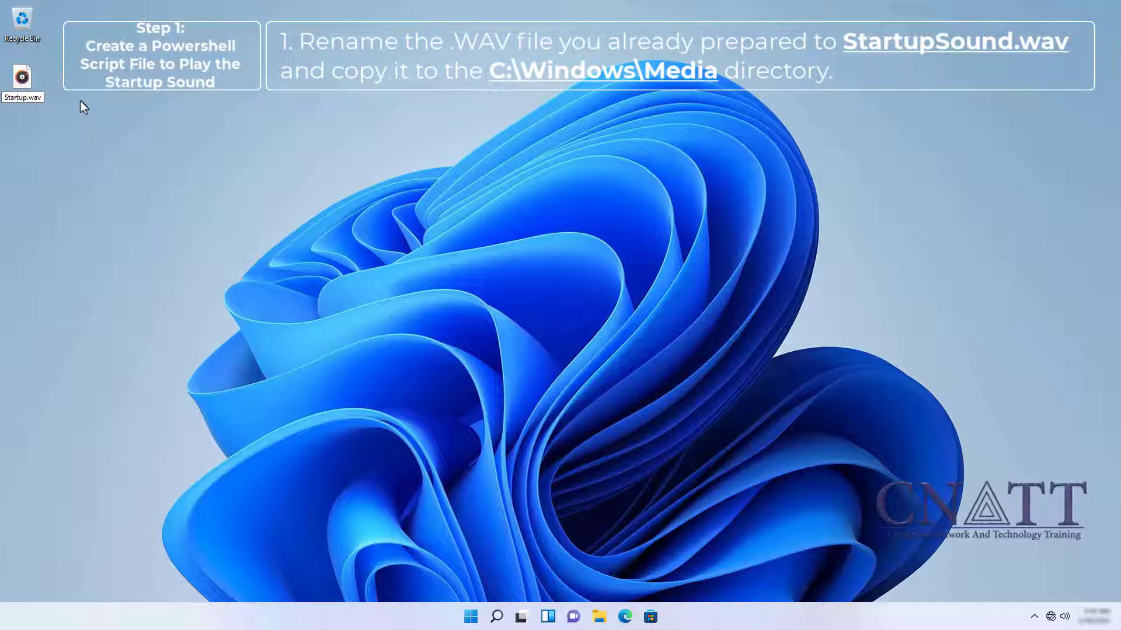
type("Sound")
key("Return")
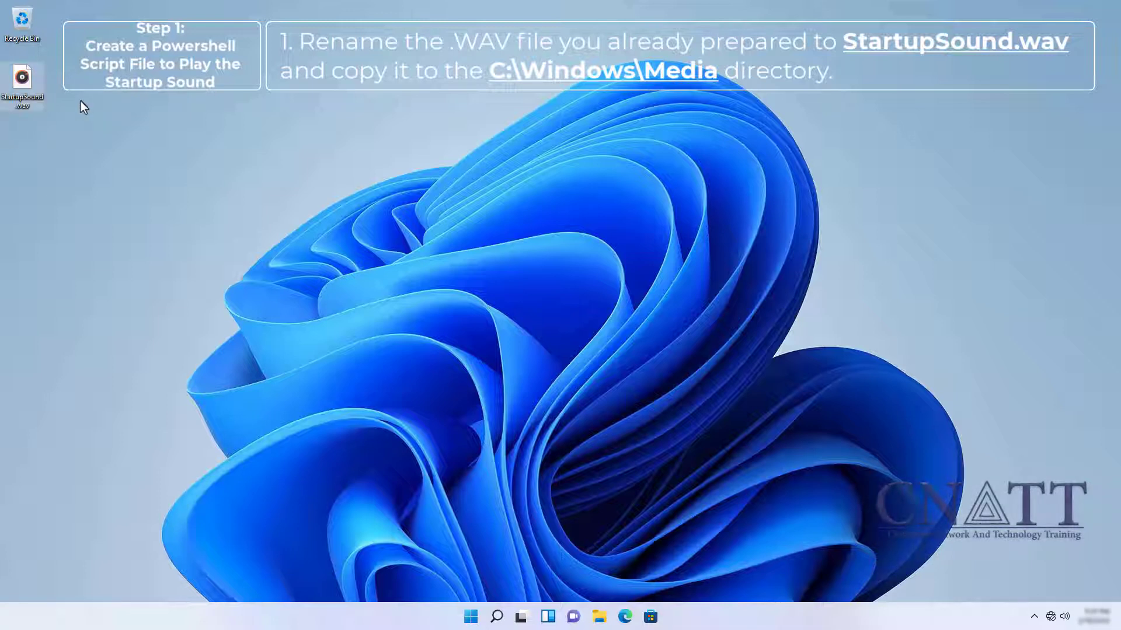
right_click(34, 86)
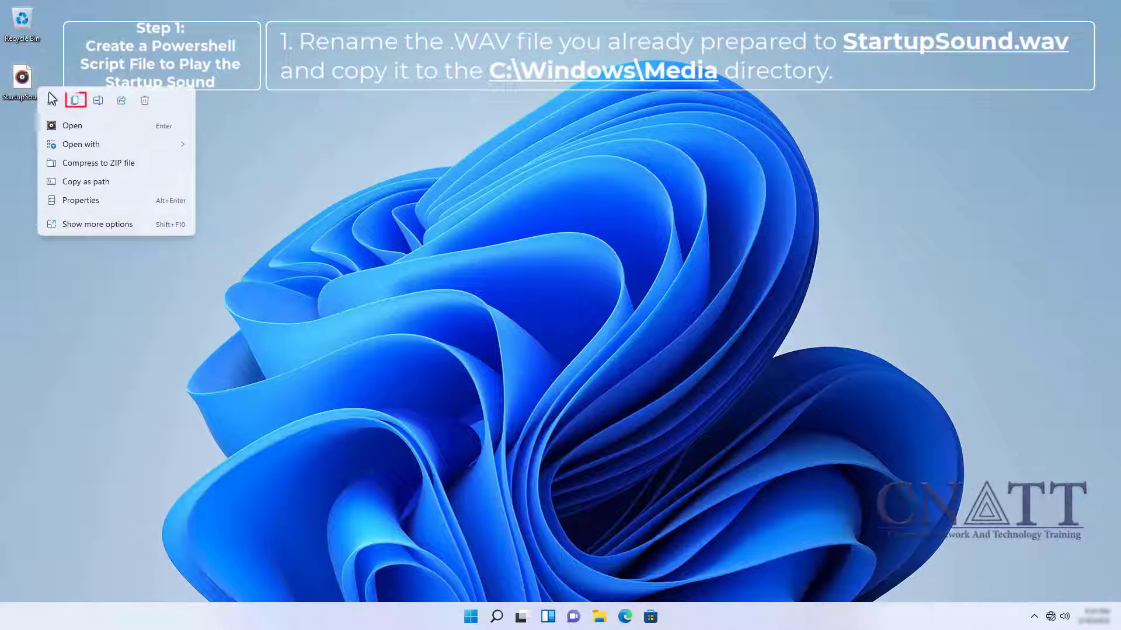
Copy StartupSound.wav and paste it into C:\Windows\Media, granting administrator permission.
left_click(76, 101)
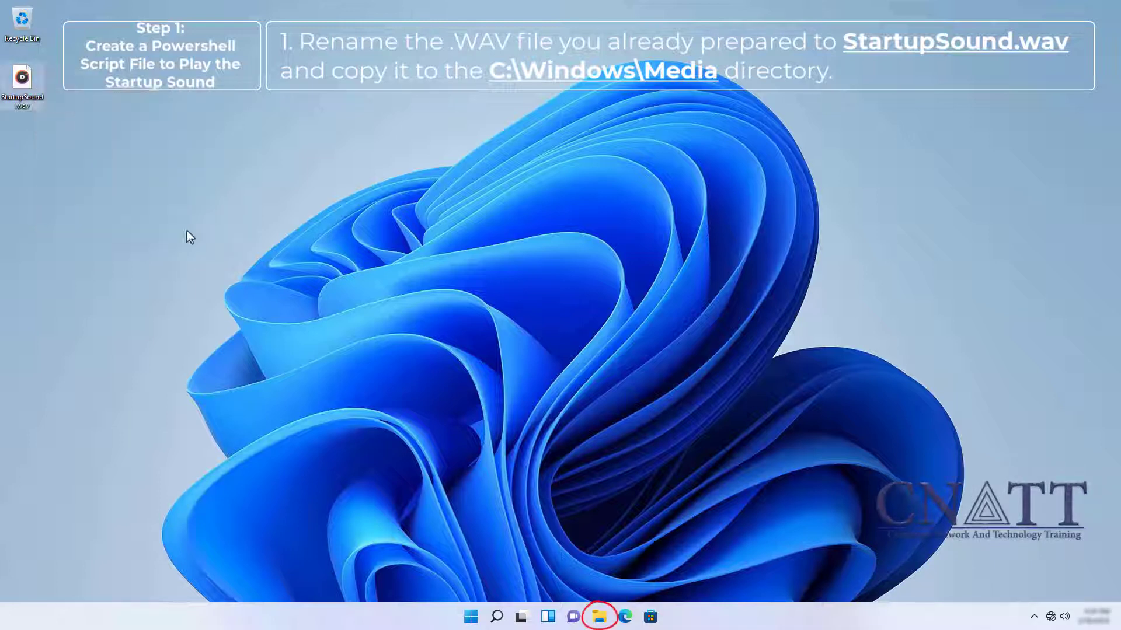
left_click(599, 617)
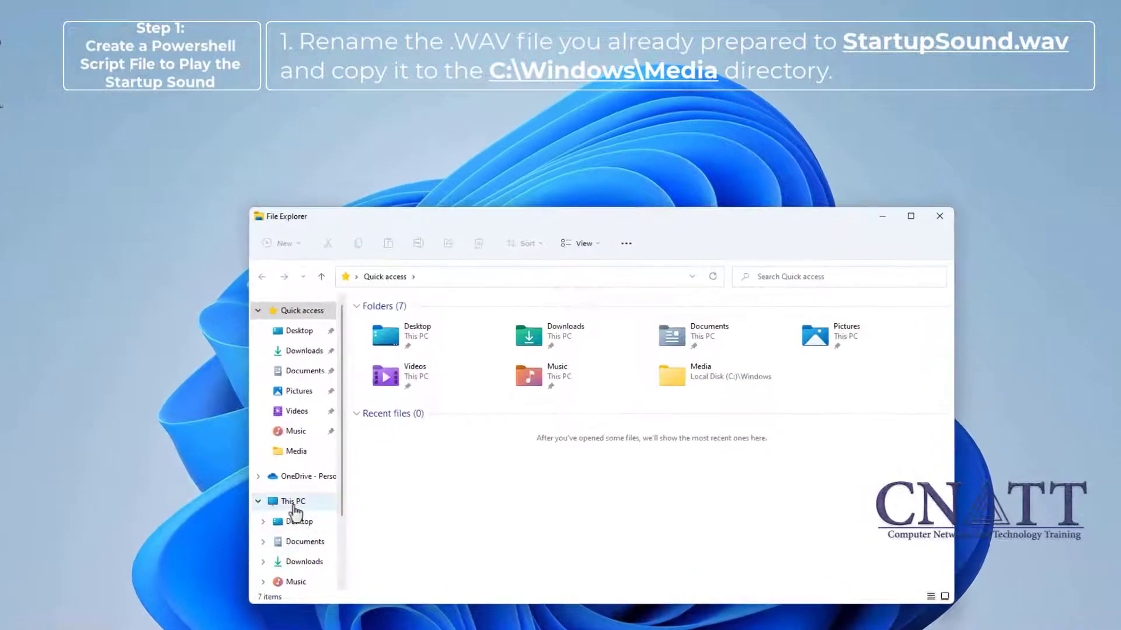
left_click(312, 466)
double_click(436, 430)
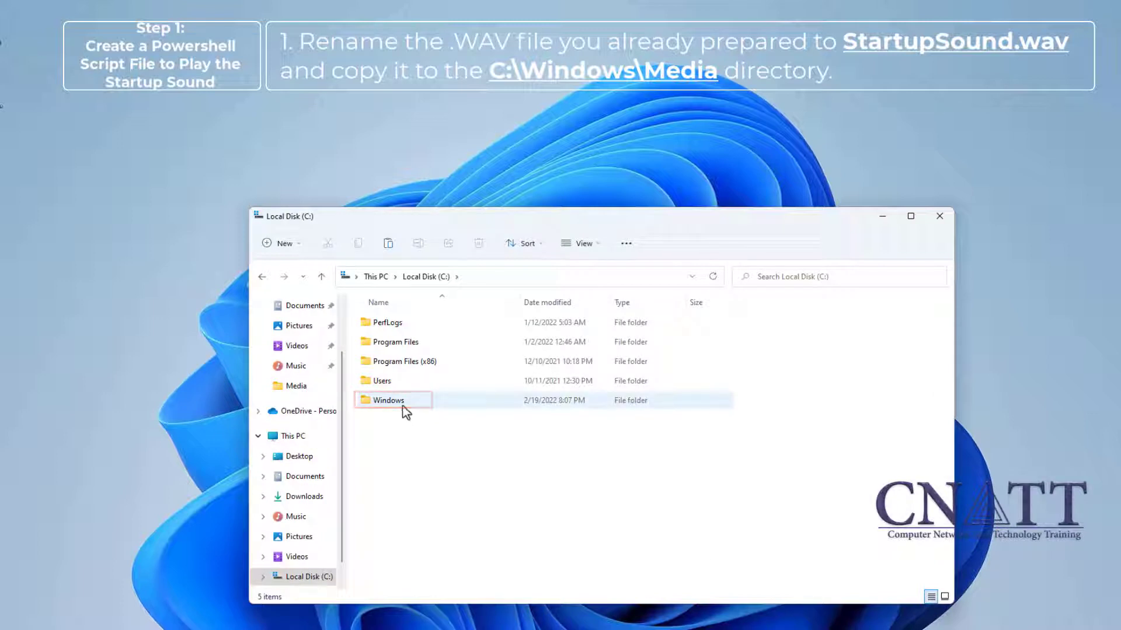
left_click(401, 405)
double_click(402, 405)
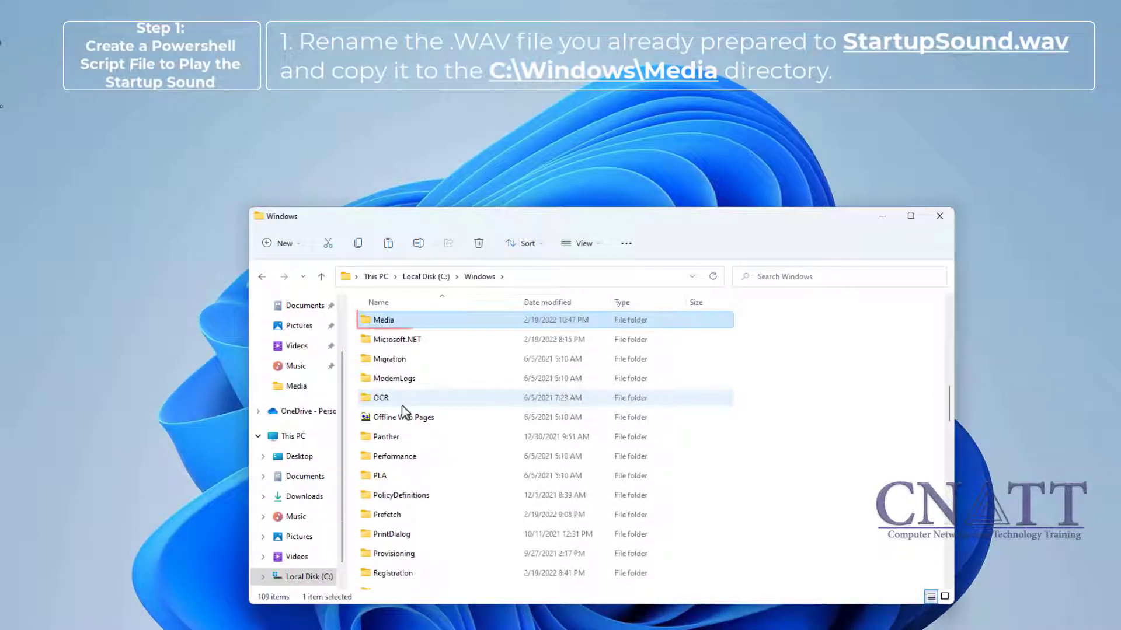
double_click(397, 327)
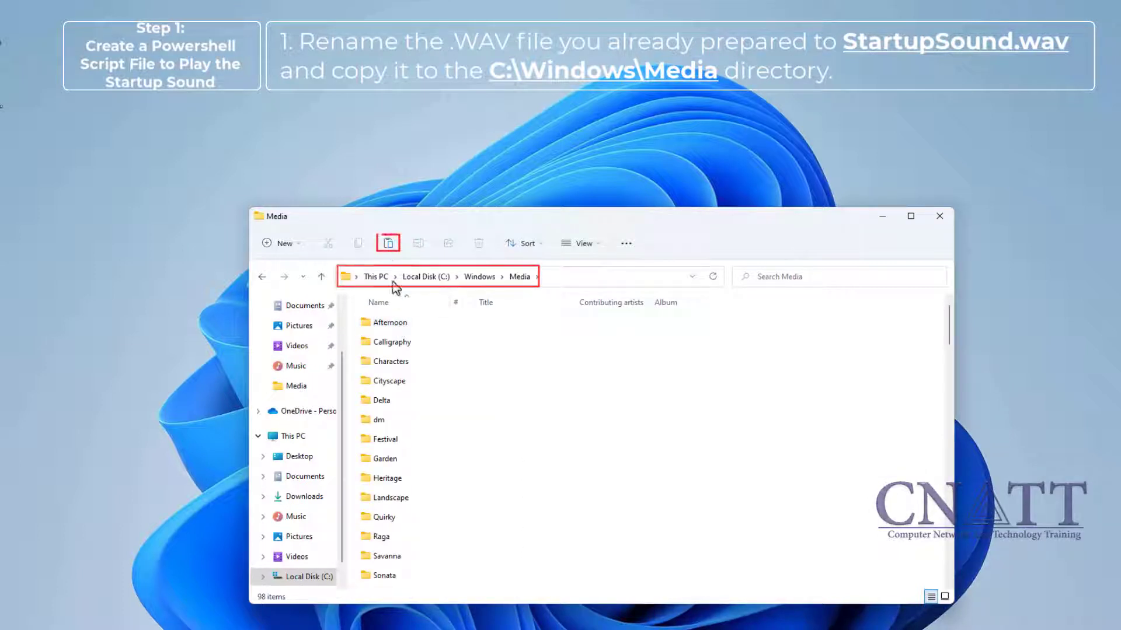
left_click(389, 243)
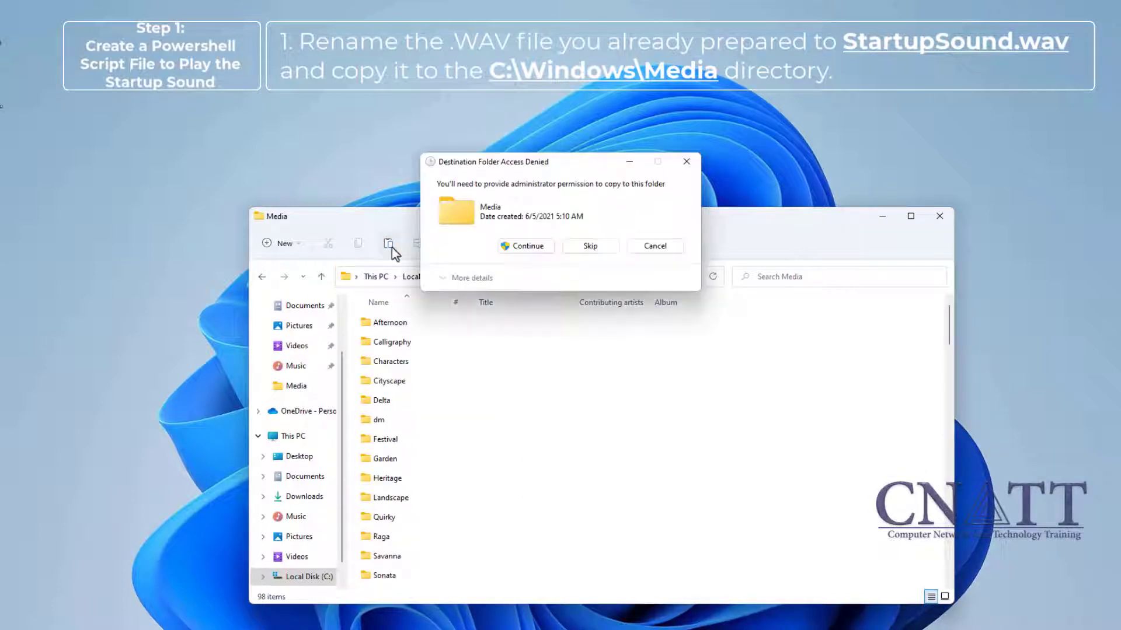
left_click(522, 253)
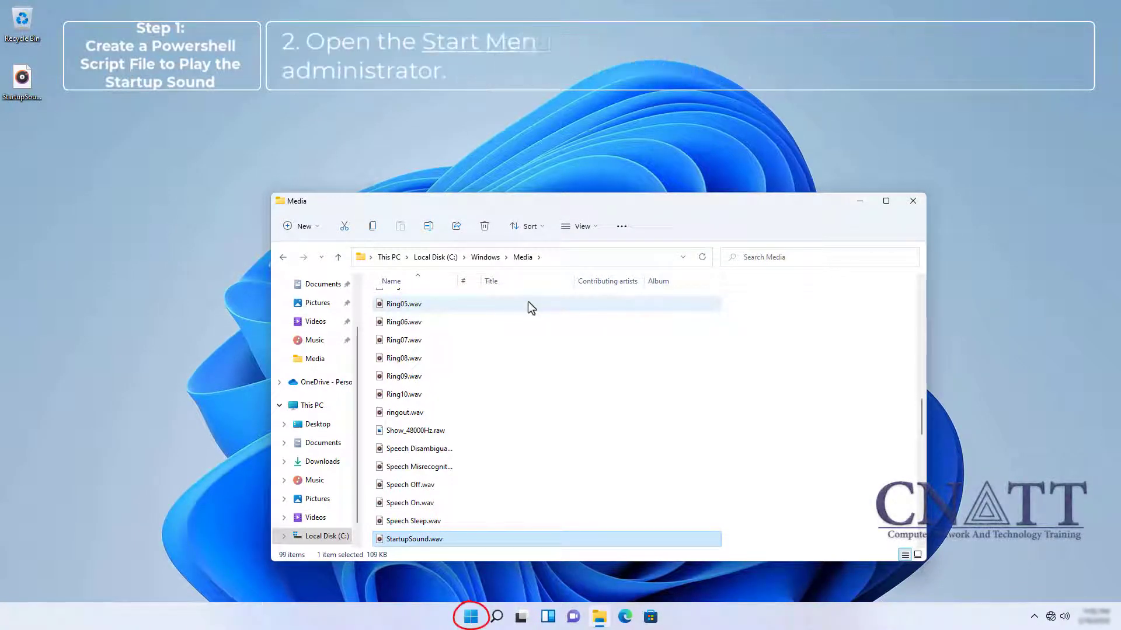
Launch Windows PowerShell ISE as administrator from a 'powershell ise' Start search, approving the prompt.
left_click(470, 617)
type("po")
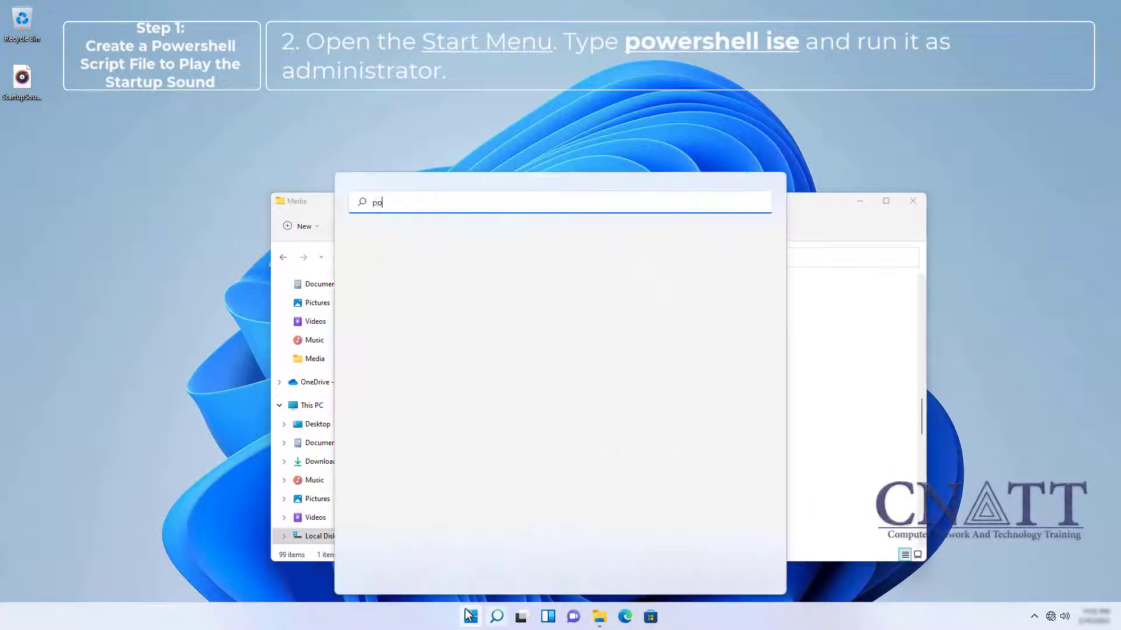
type("wershe")
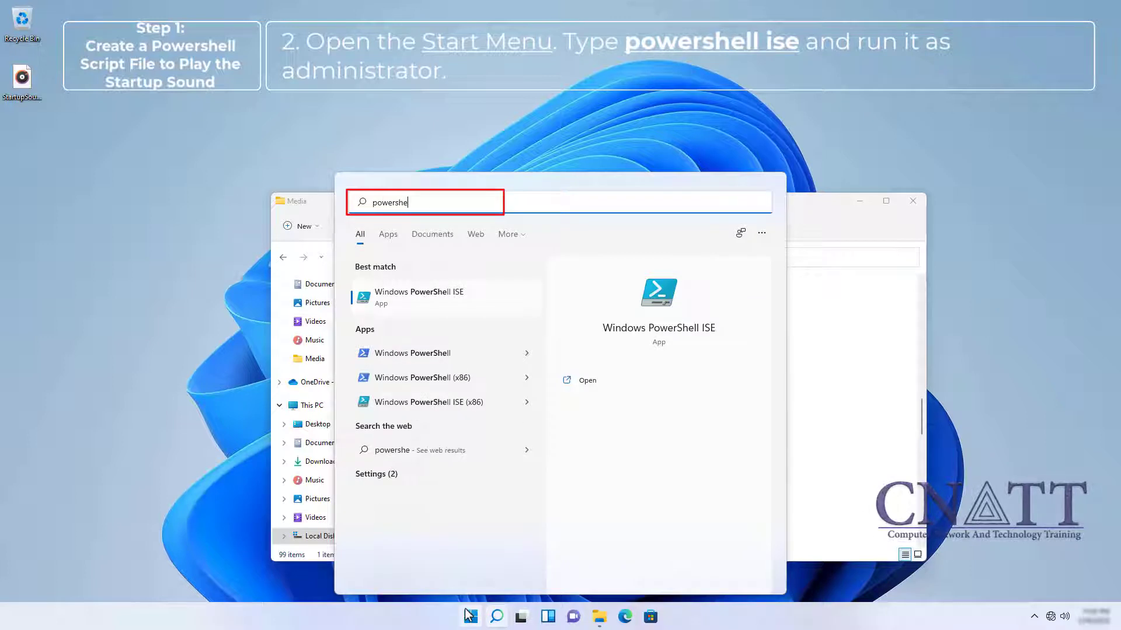
type("ll ise")
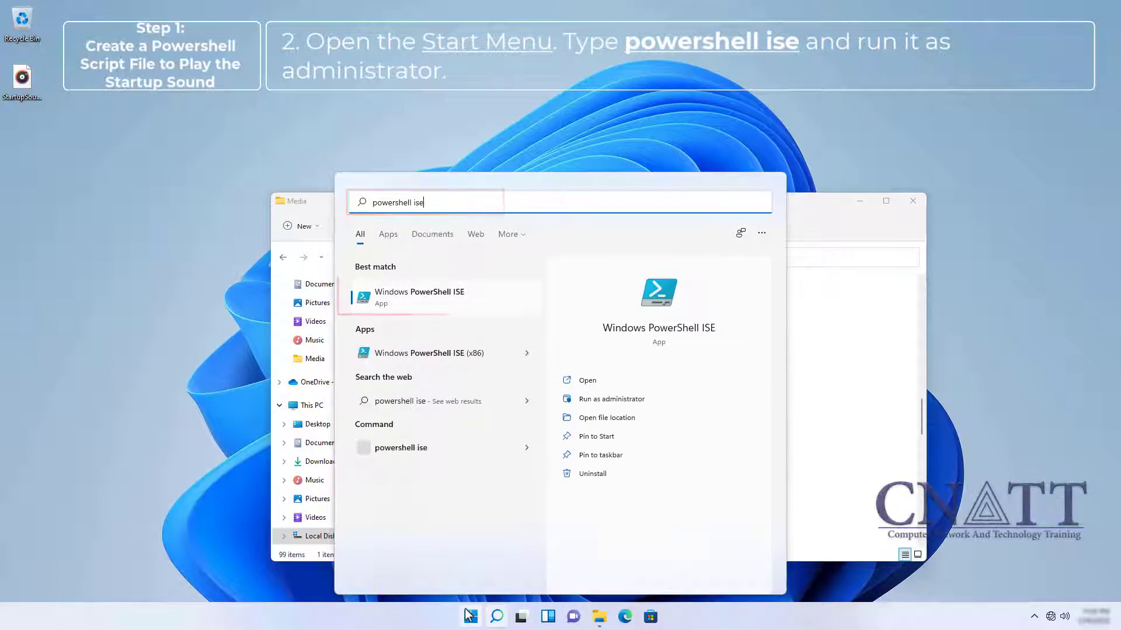
right_click(436, 295)
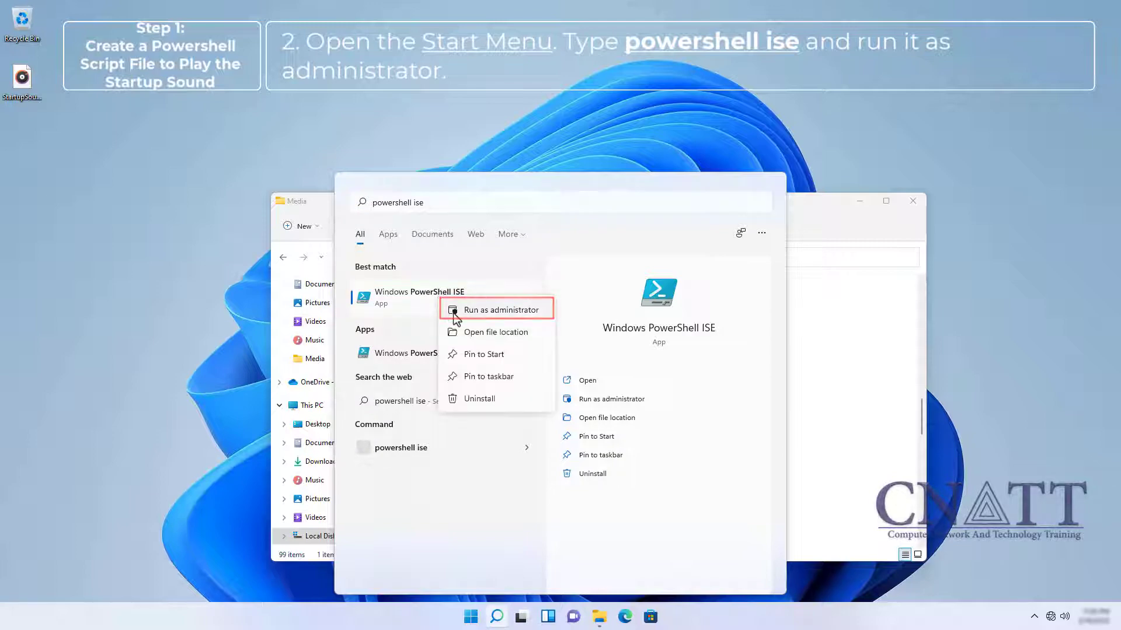
left_click(453, 313)
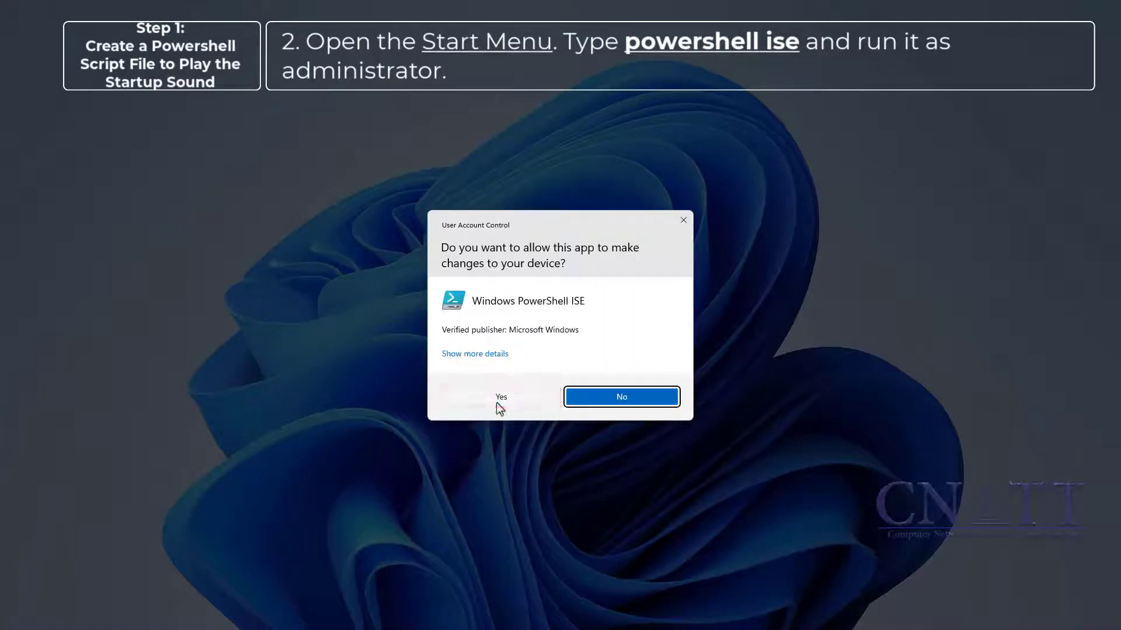
left_click(496, 402)
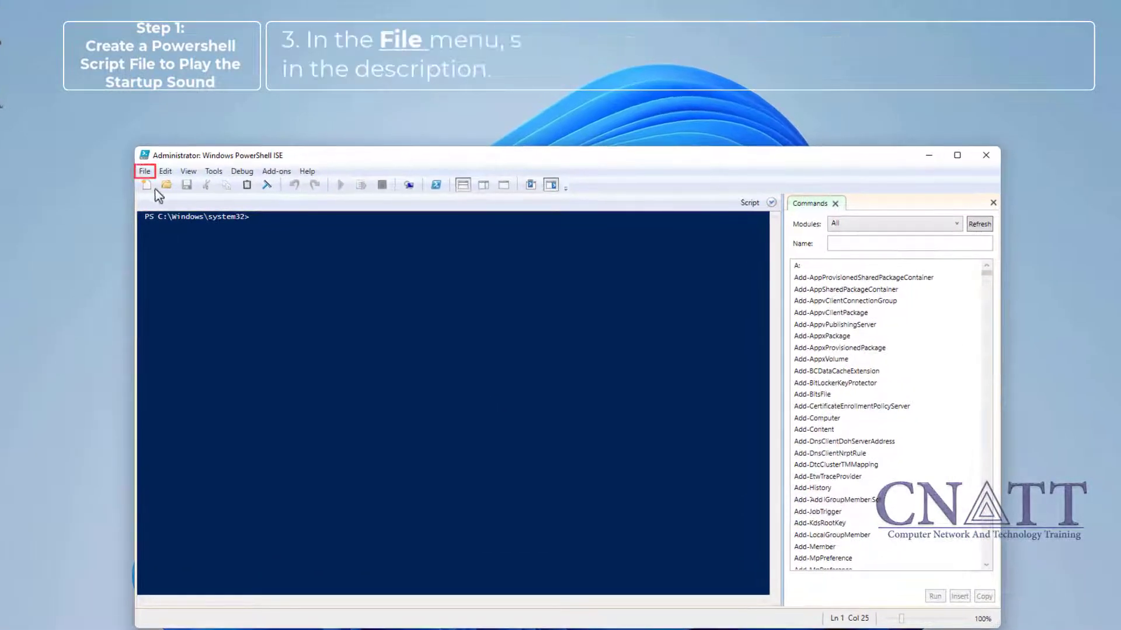
Create a new script with the pasted PlaySync command for StartupSound.wav and run it.
left_click(144, 171)
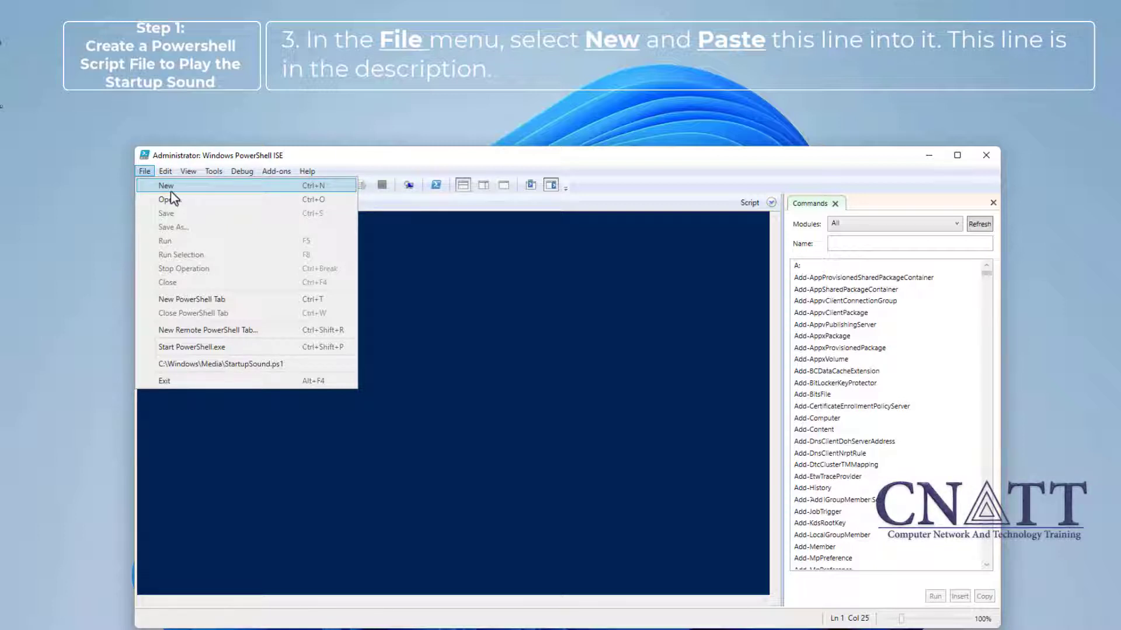
left_click(170, 191)
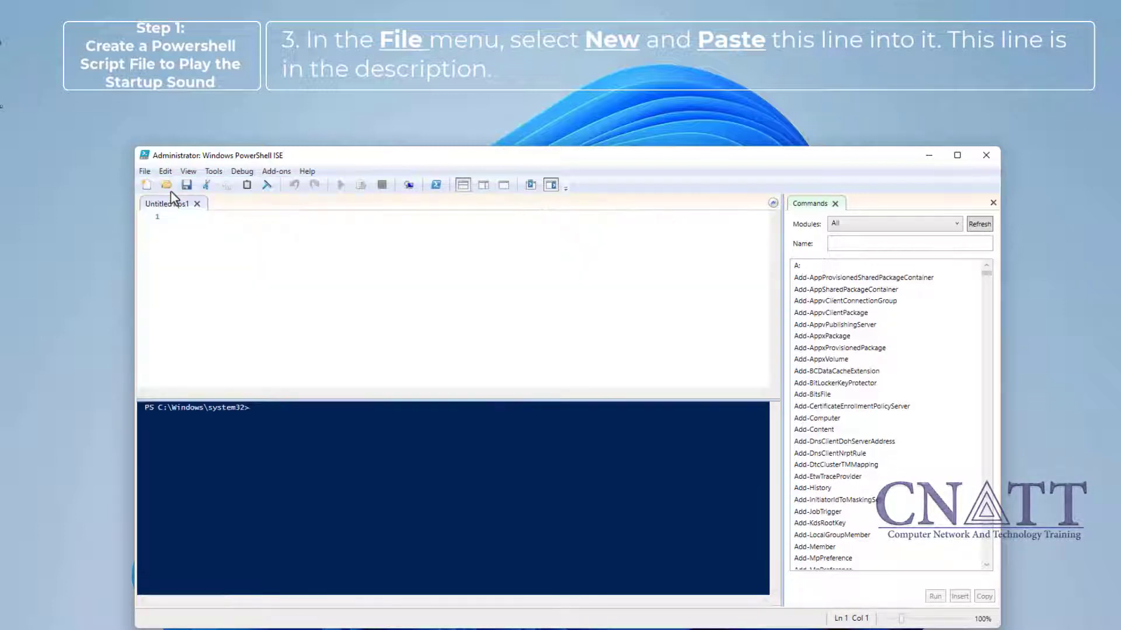
left_click(166, 171)
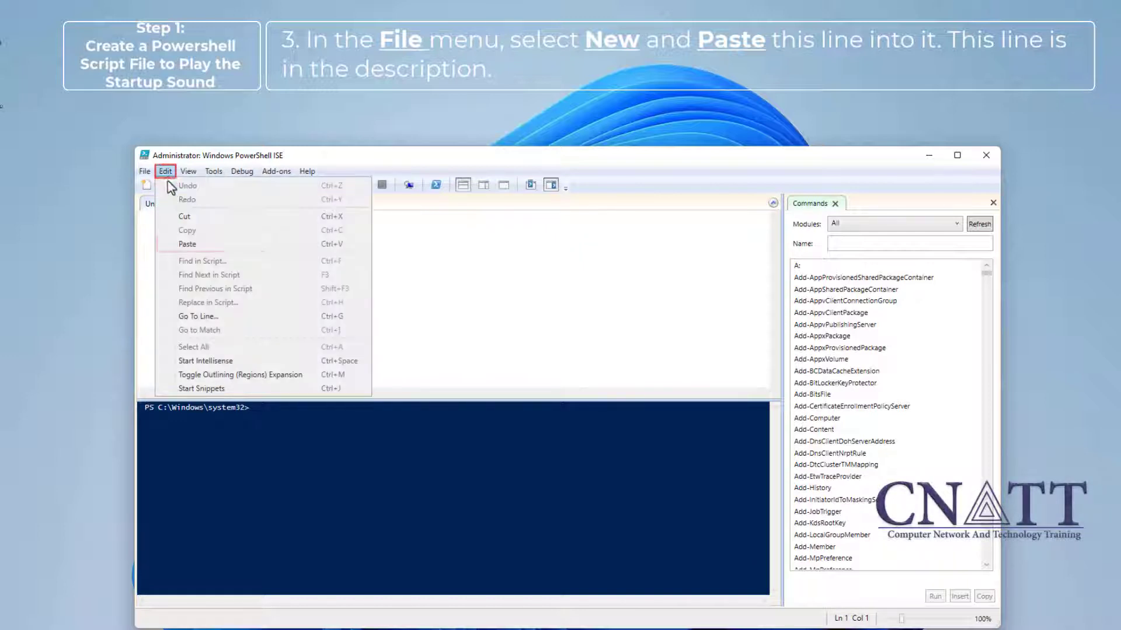
left_click(188, 244)
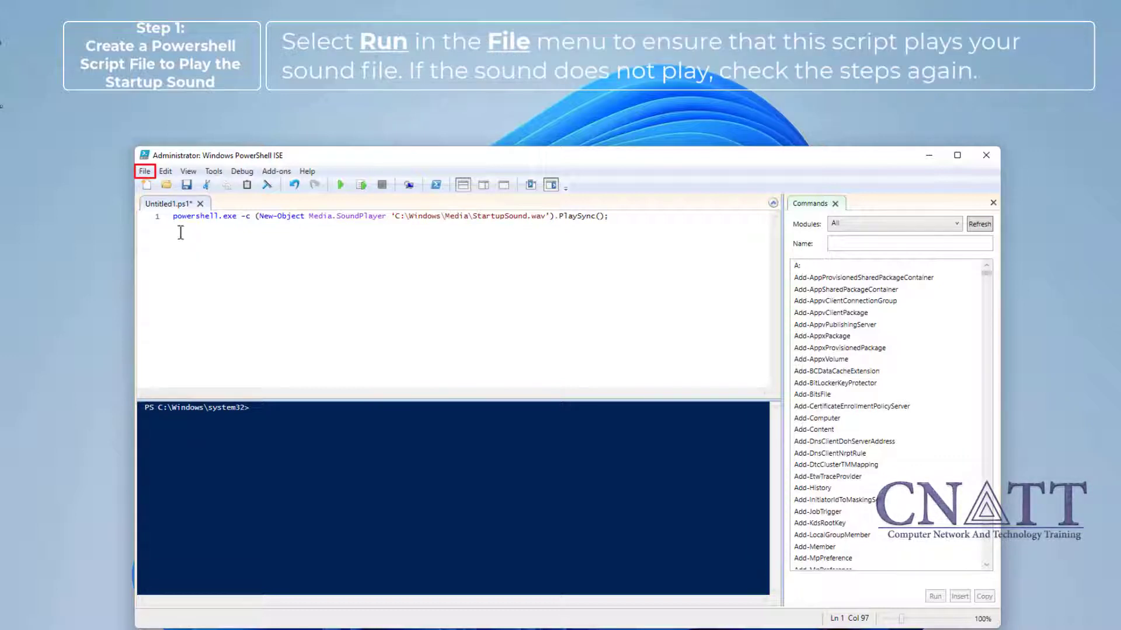
left_click(147, 174)
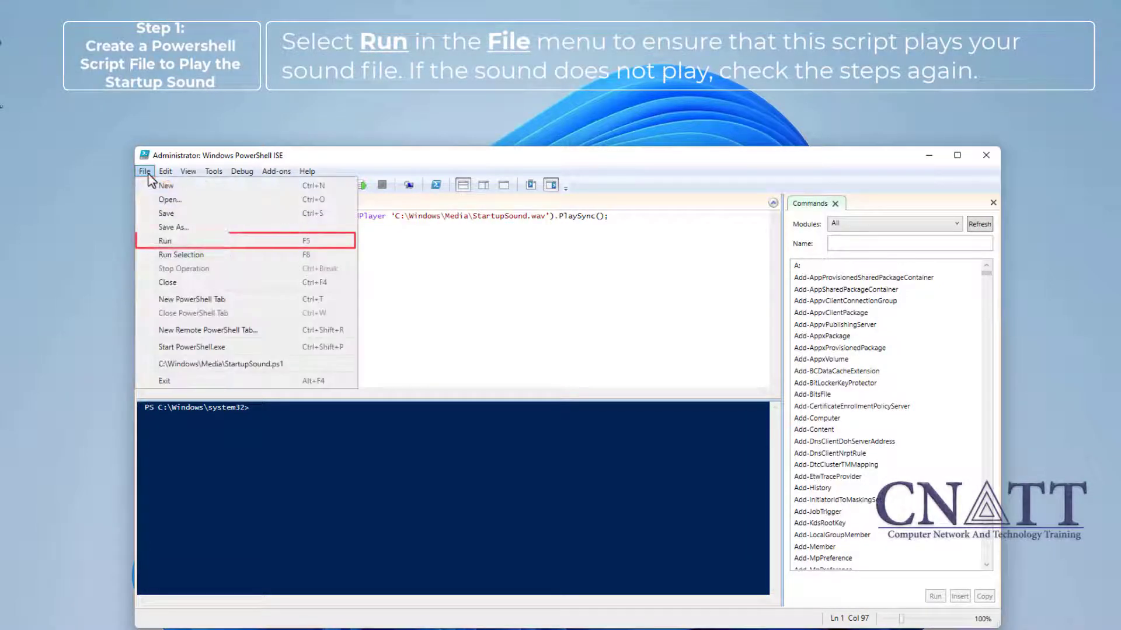
left_click(178, 245)
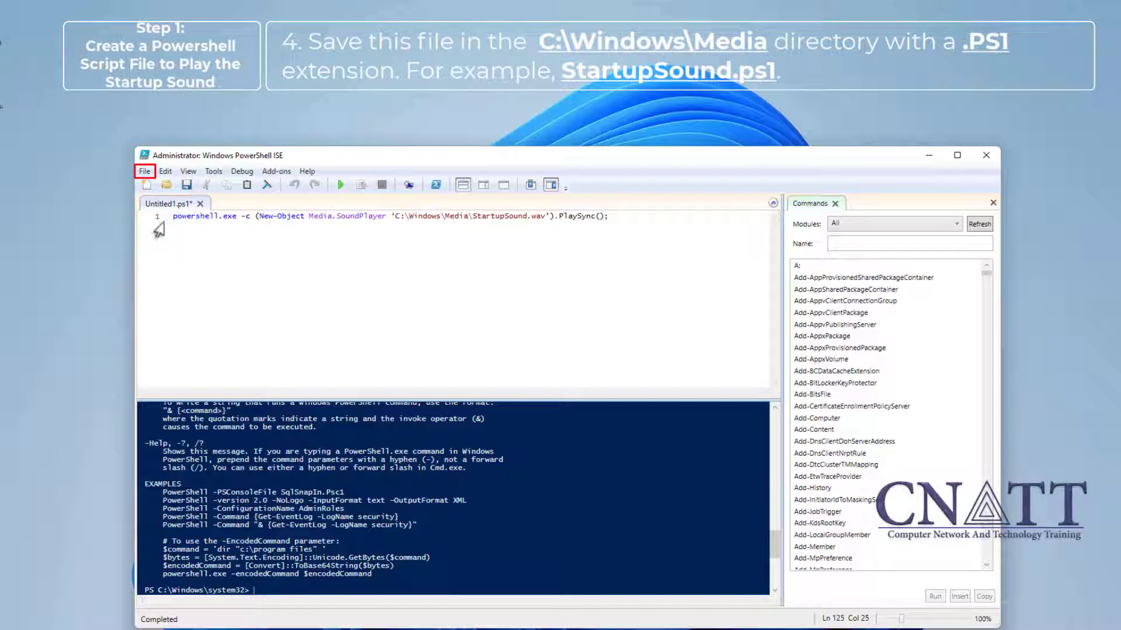
Save the script as StartupSound.ps1 by browsing to C: > Windows > Media.
left_click(144, 171)
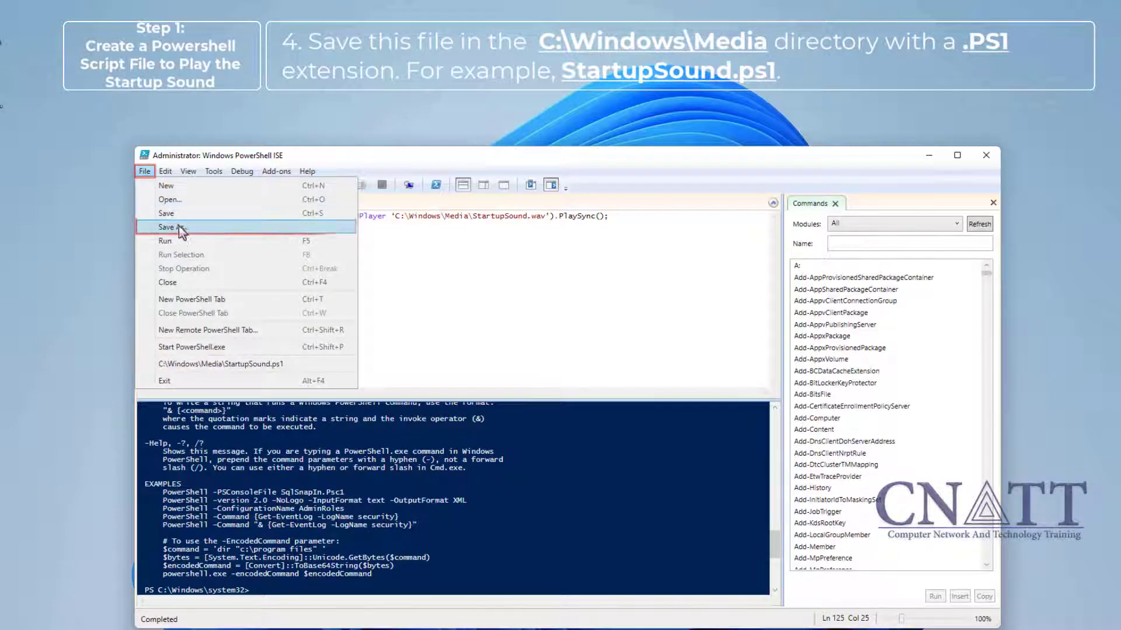
left_click(184, 233)
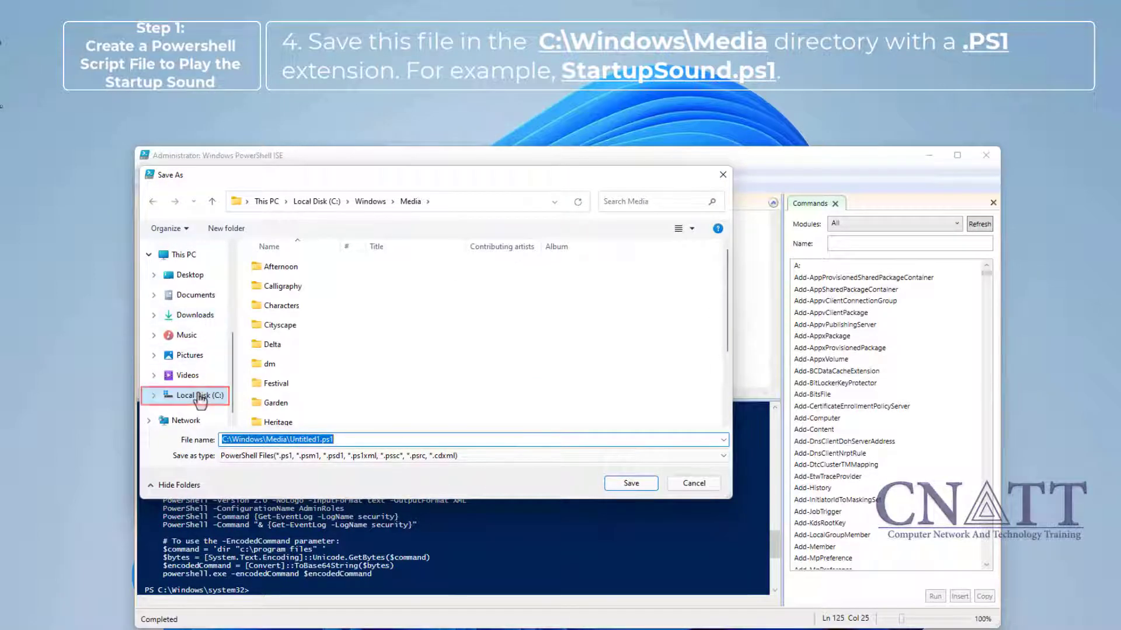
left_click(199, 397)
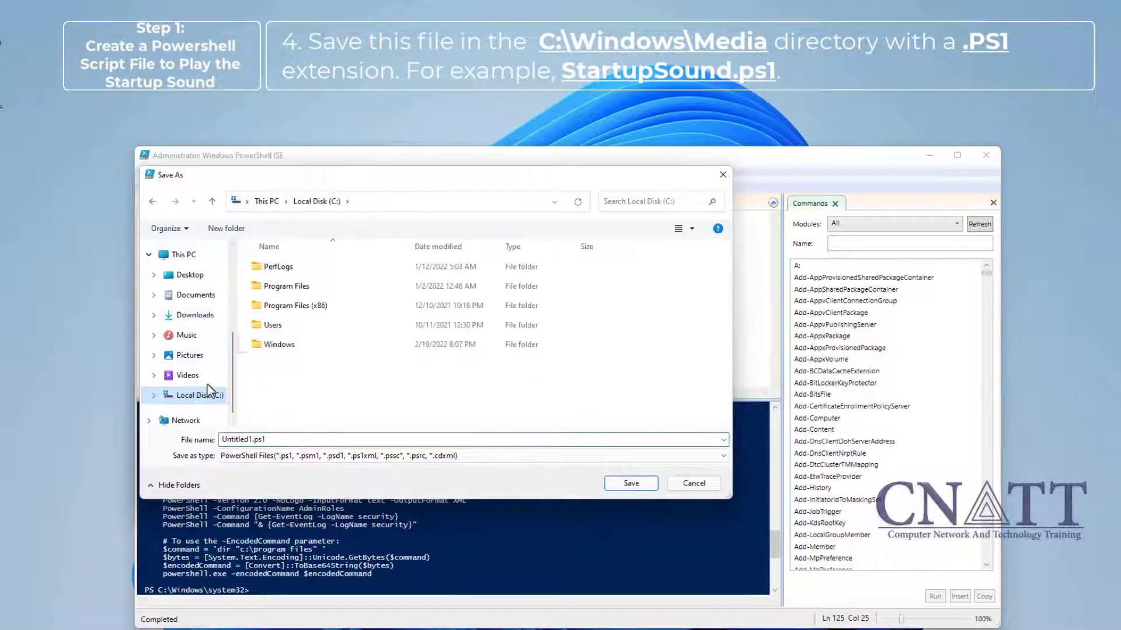
double_click(302, 348)
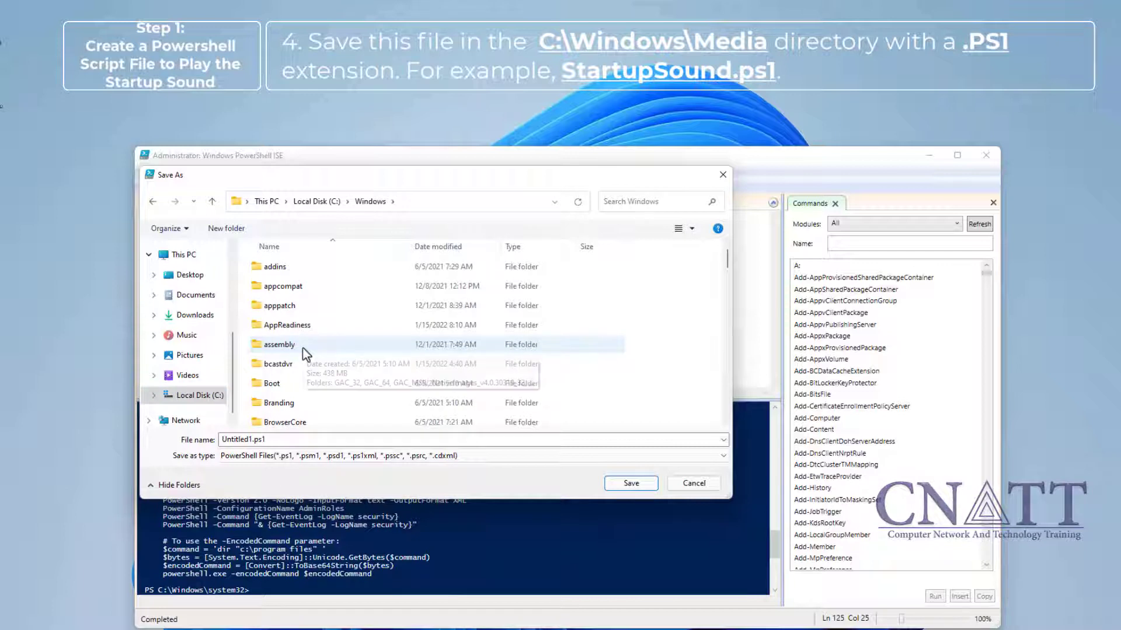
scroll(302, 348, "down", 10)
left_click(294, 266)
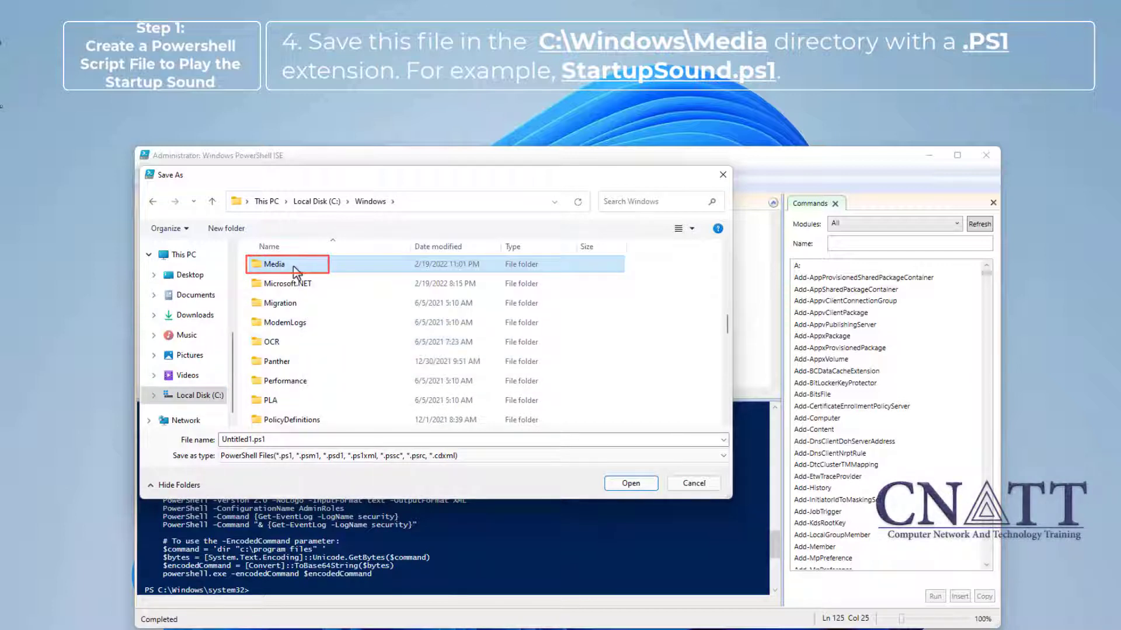
double_click(293, 266)
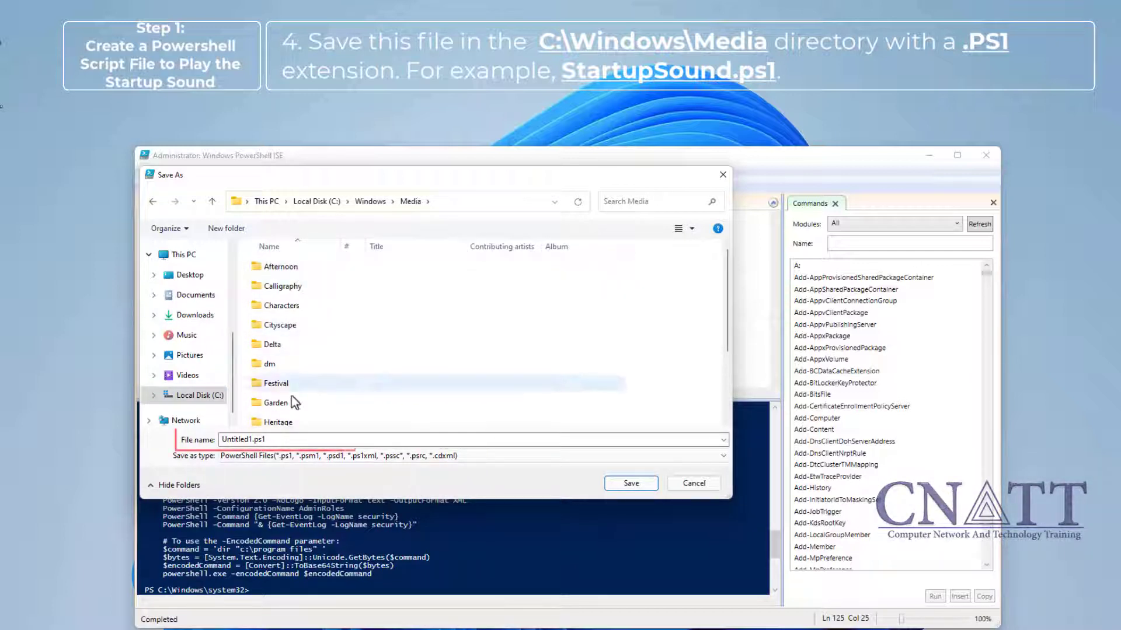
type("S")
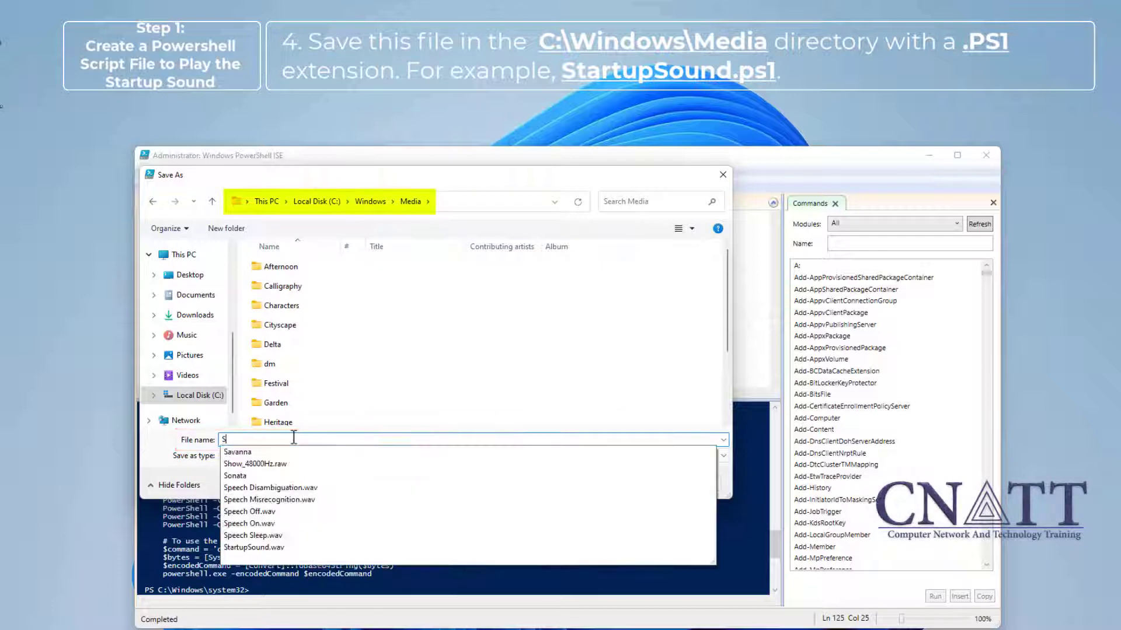
type("tartup")
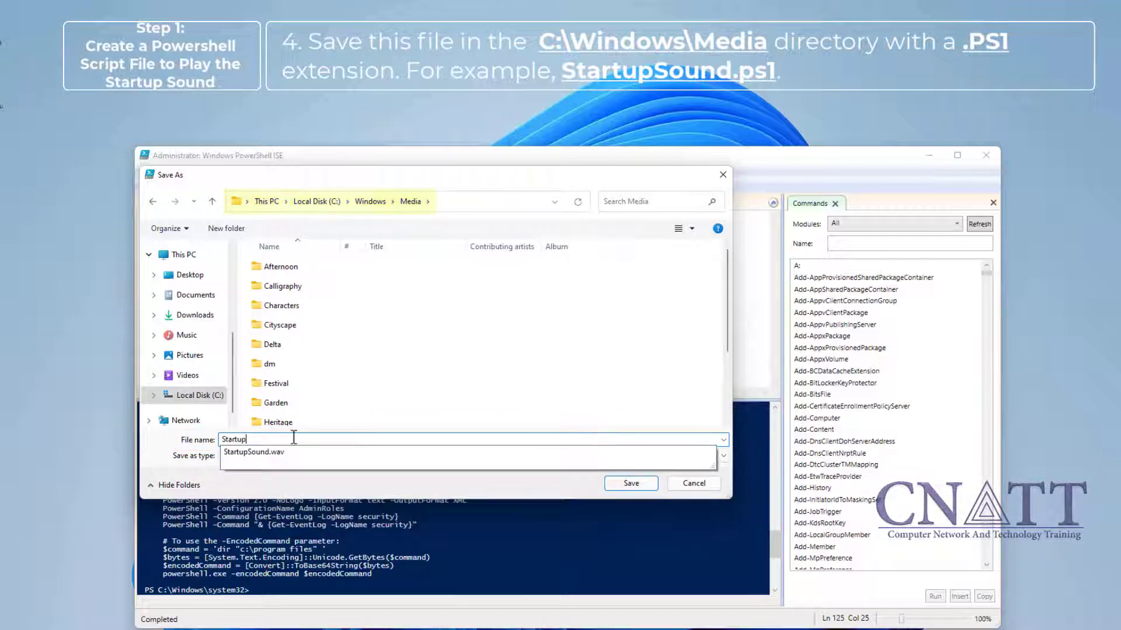
type("Sound.ps1")
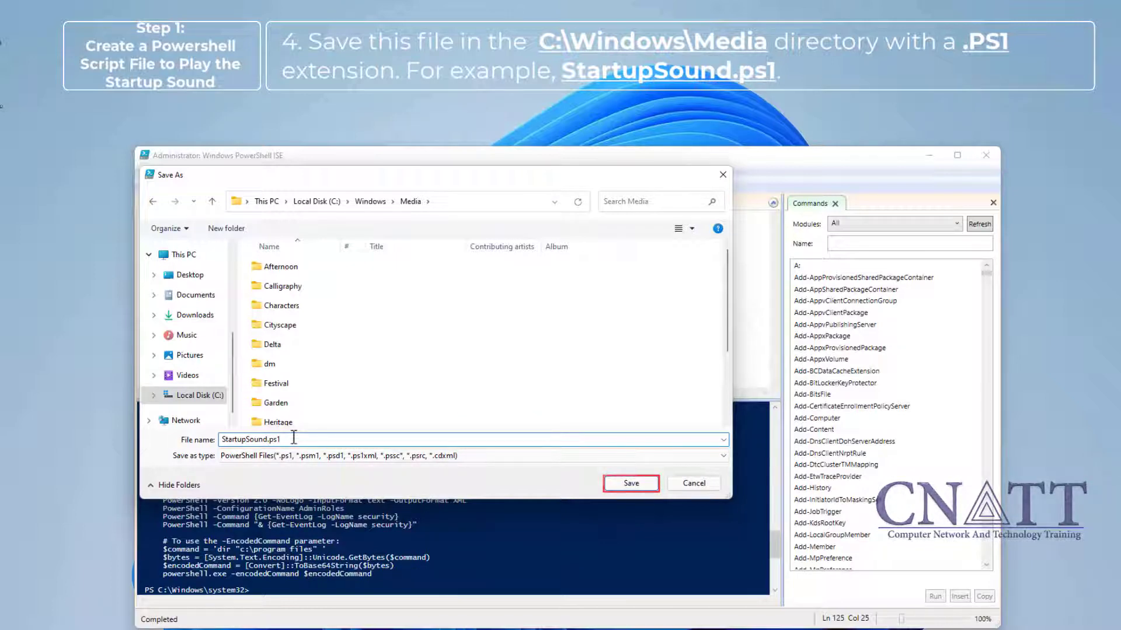
left_click(618, 490)
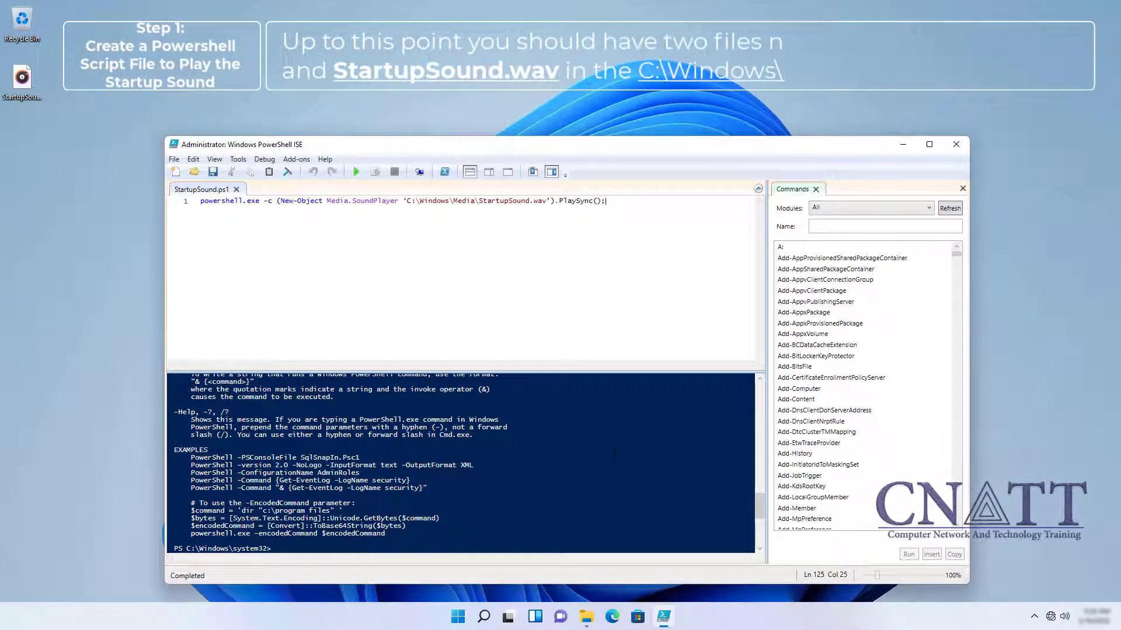
Bring the Media folder window forward and scroll to check both StartupSound files.
left_click(588, 617)
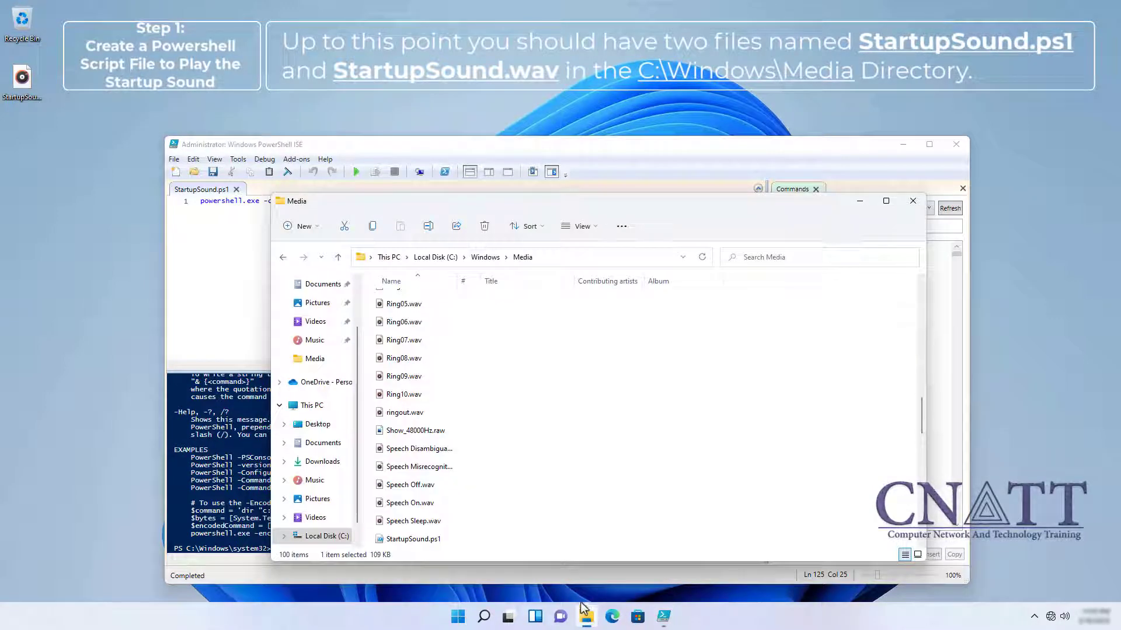
scroll(574, 535, "down", 1)
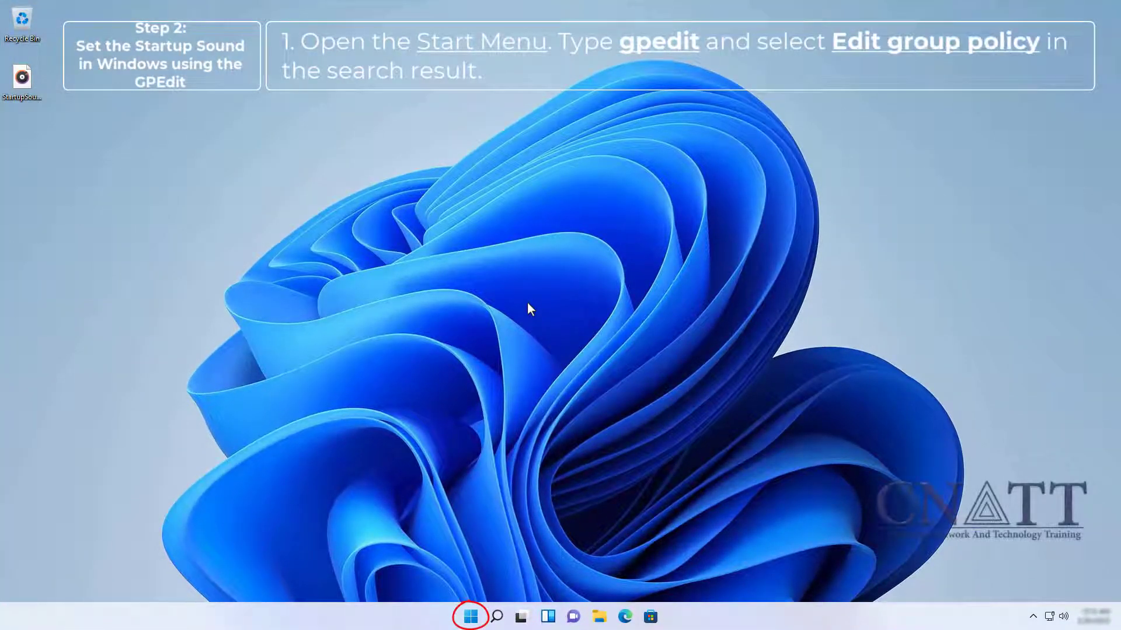
Search 'gpedit' in Start and open Edit group policy from the results.
left_click(470, 616)
type("gpe")
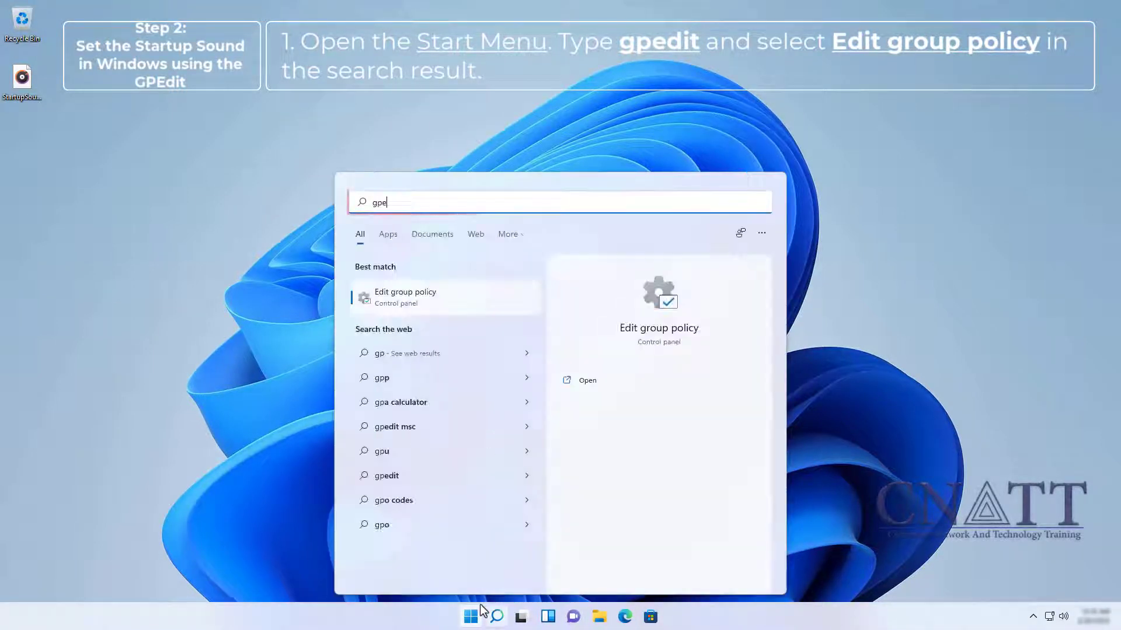
type("dit")
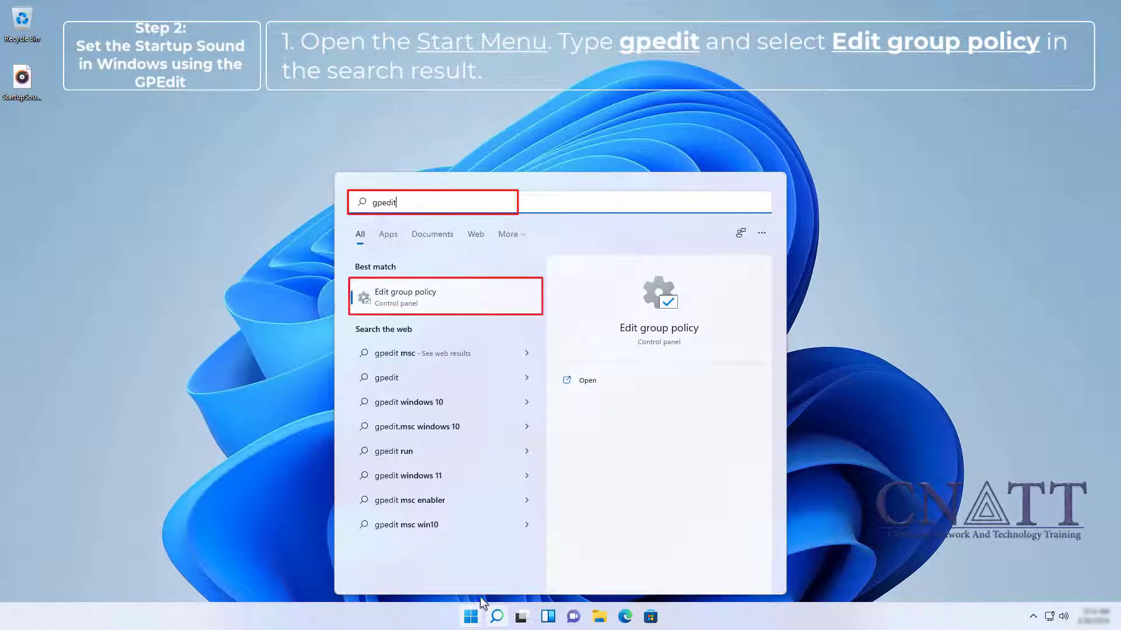
left_click(471, 306)
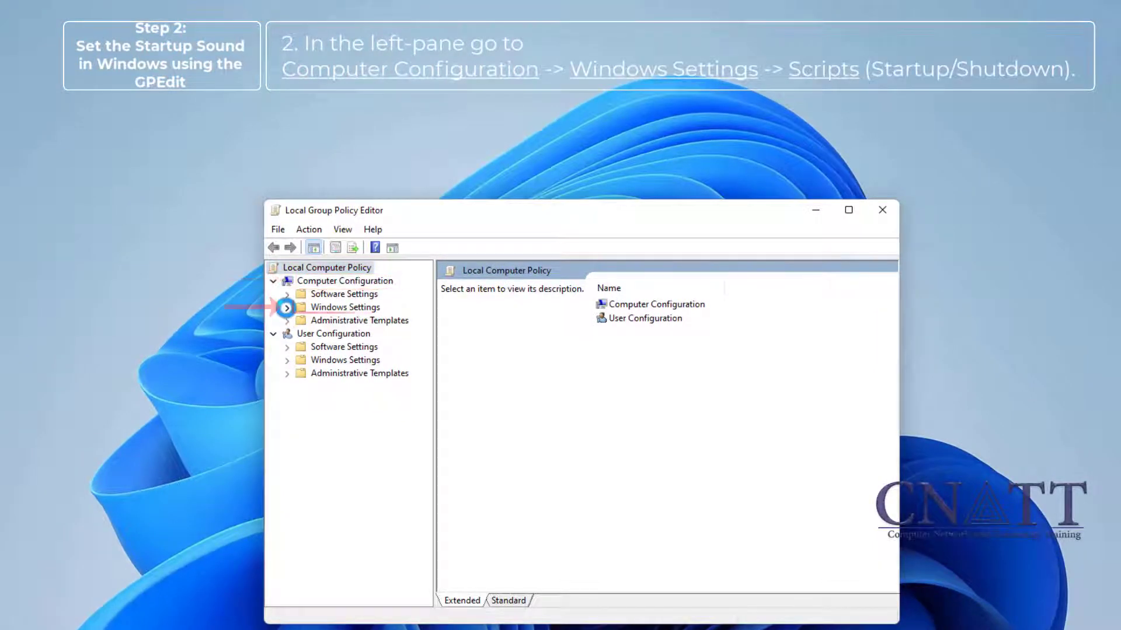
Open Startup Properties under Windows Settings > Scripts (Startup/Shutdown) on the PowerShell Scripts tab.
left_click(286, 308)
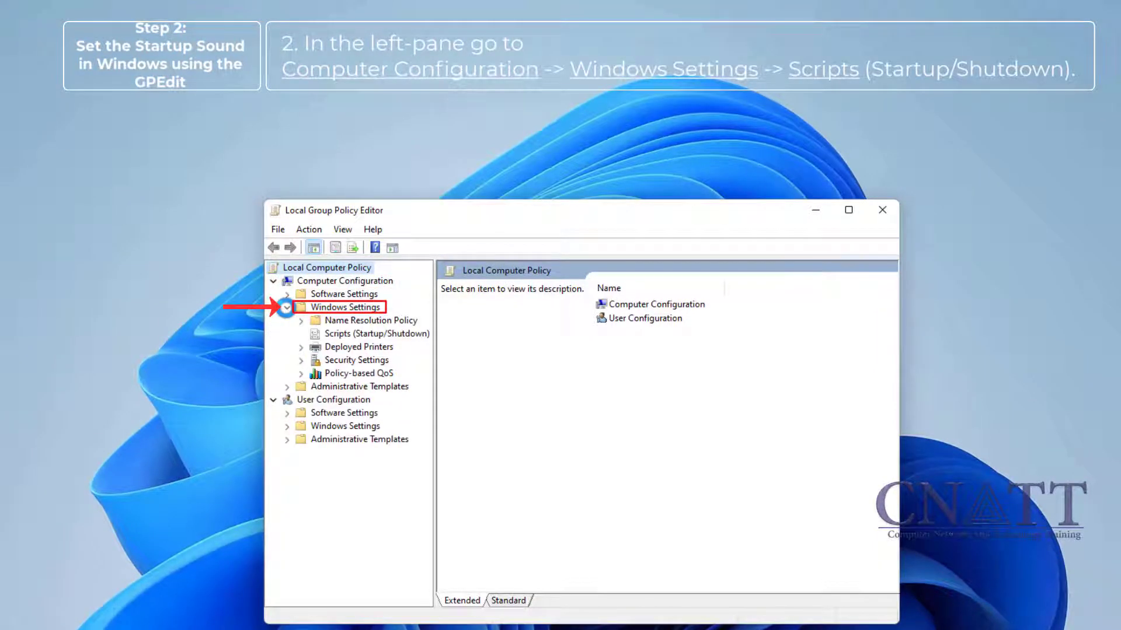
left_click(336, 335)
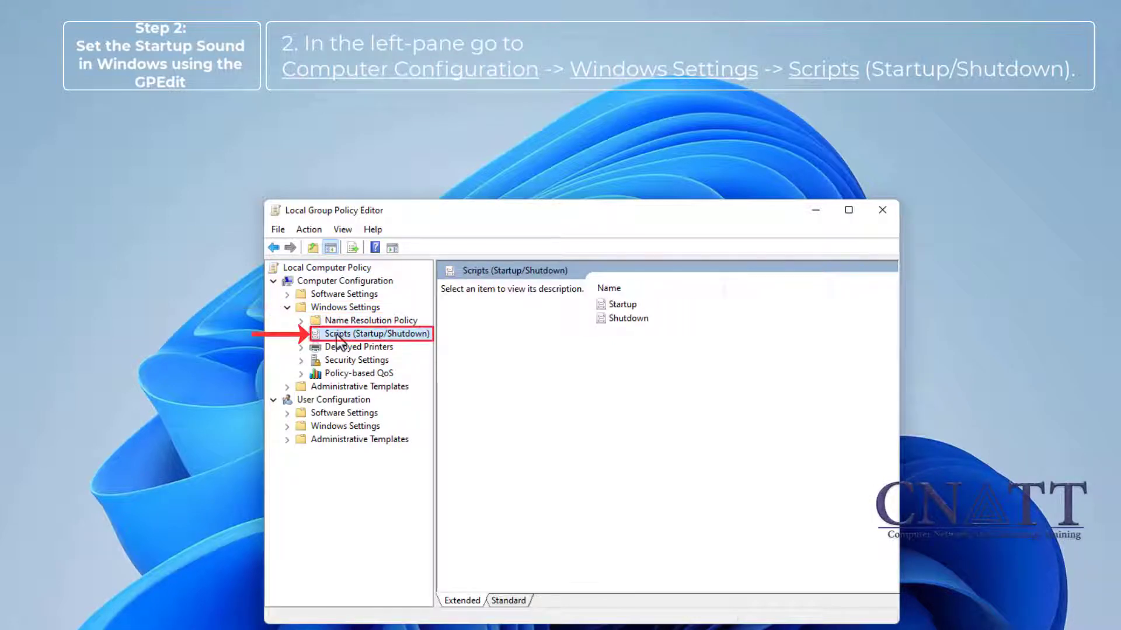
left_click(622, 306)
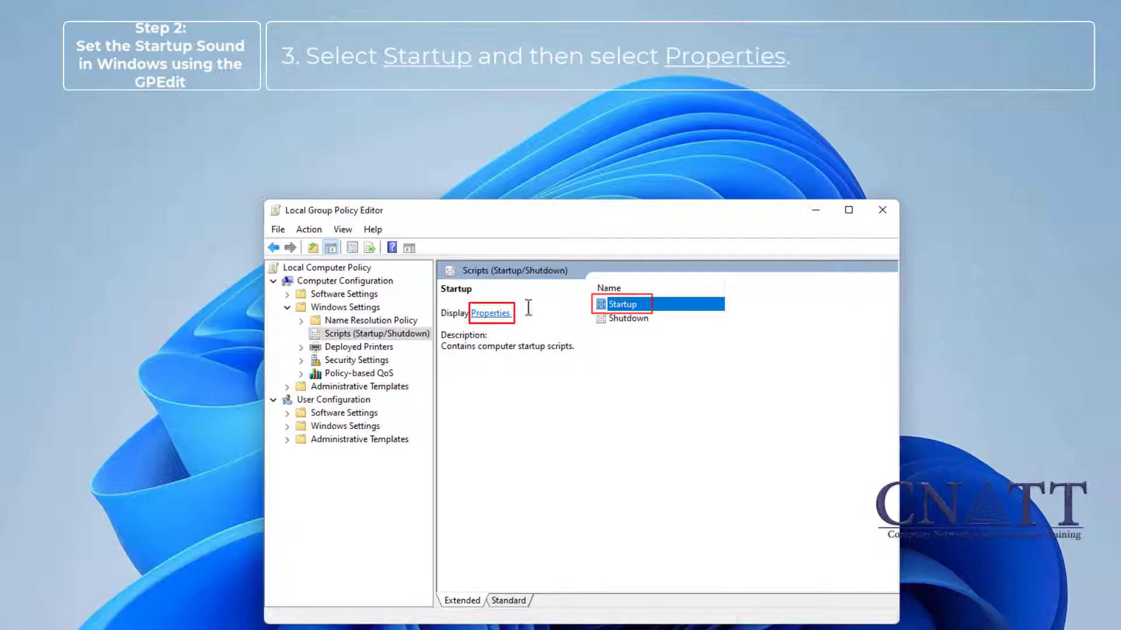
left_click(506, 318)
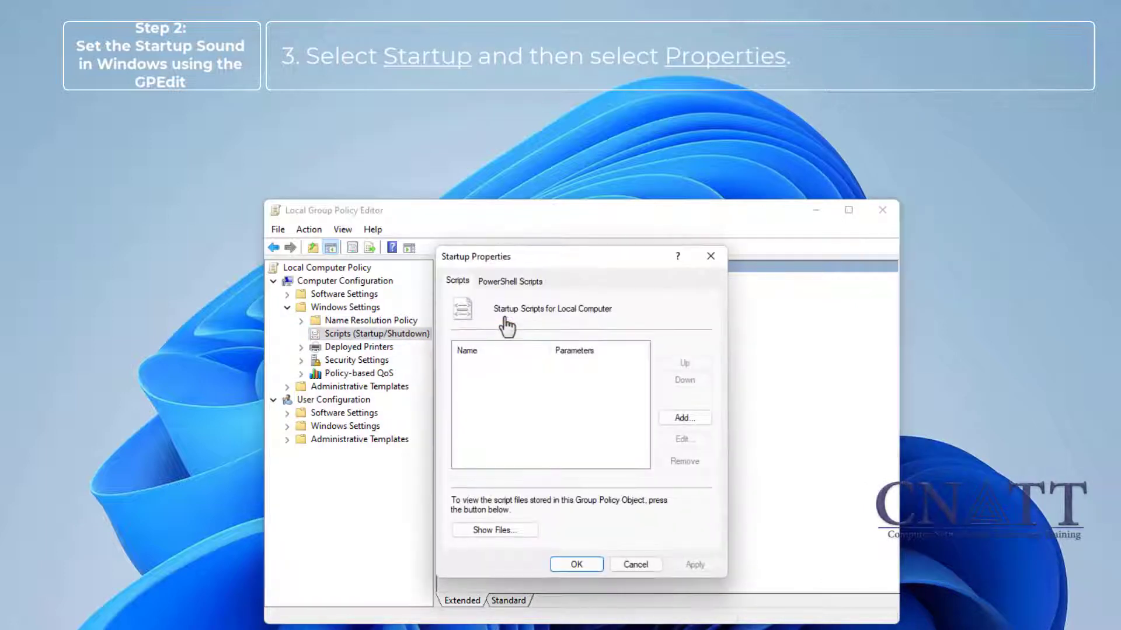
left_click(507, 283)
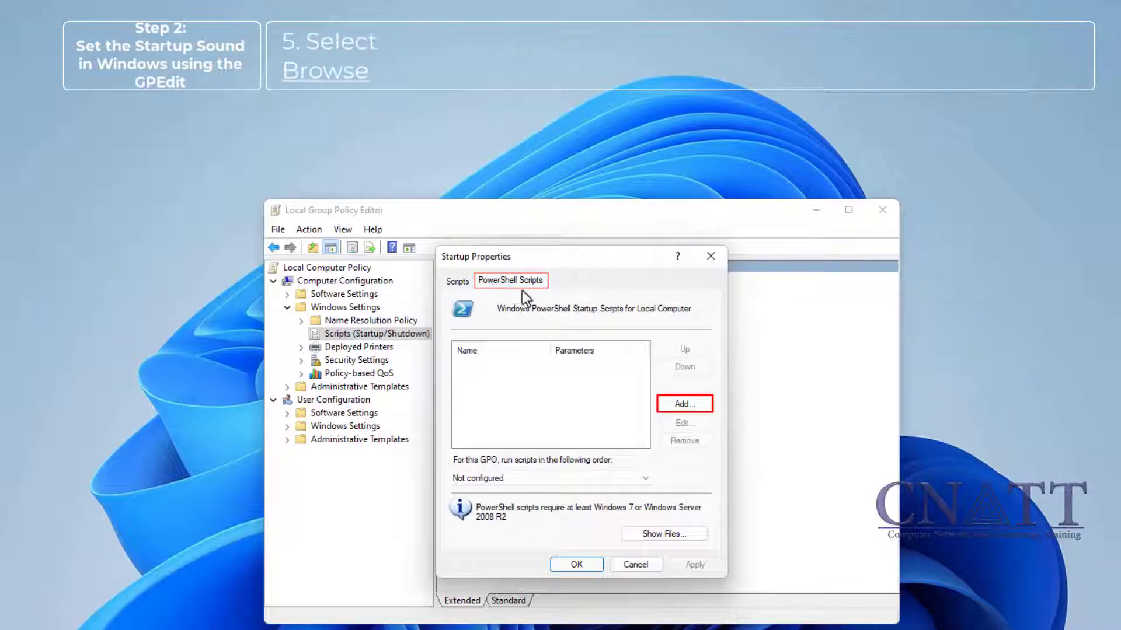
Add a new startup script and browse to C:\Windows\Media\StartupSound.ps1 as its name.
left_click(668, 411)
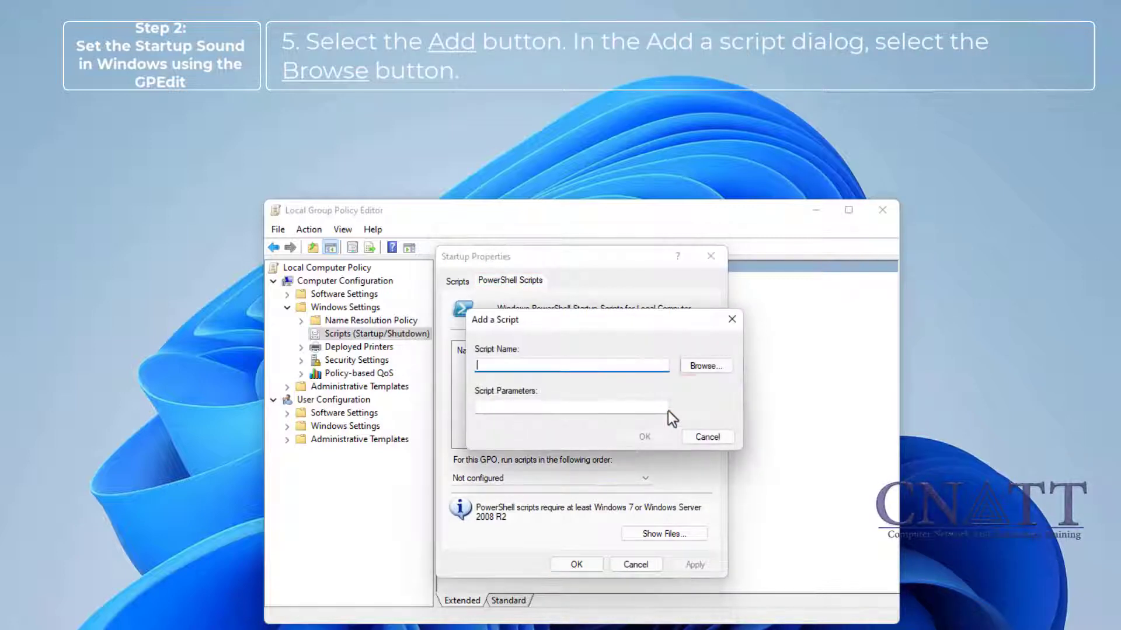
left_click(699, 373)
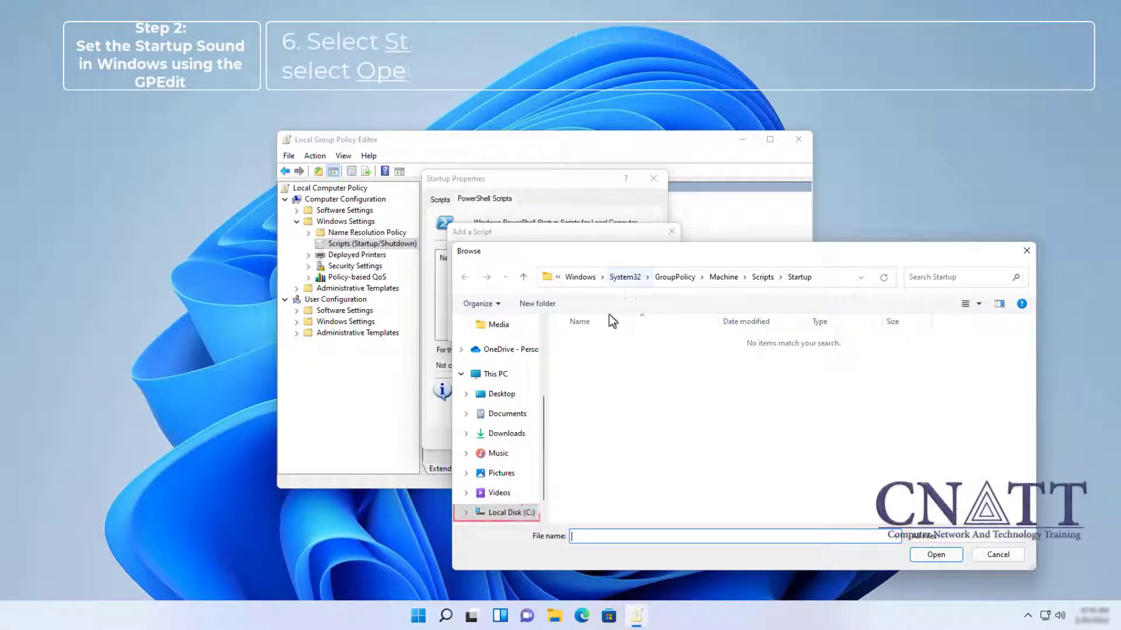
left_click(513, 513)
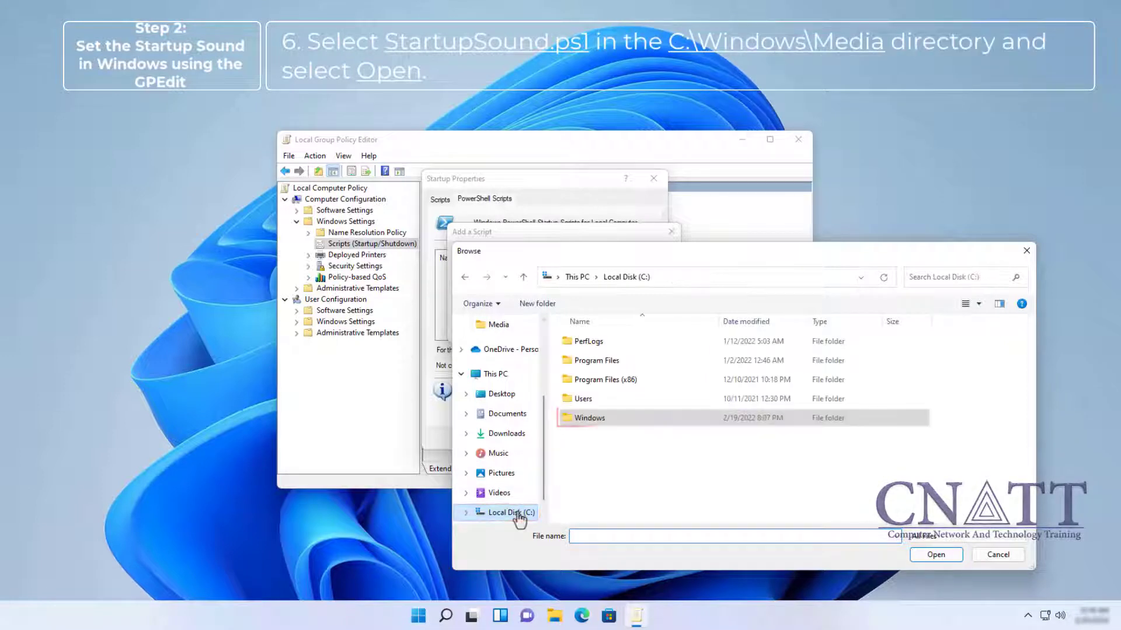
double_click(588, 420)
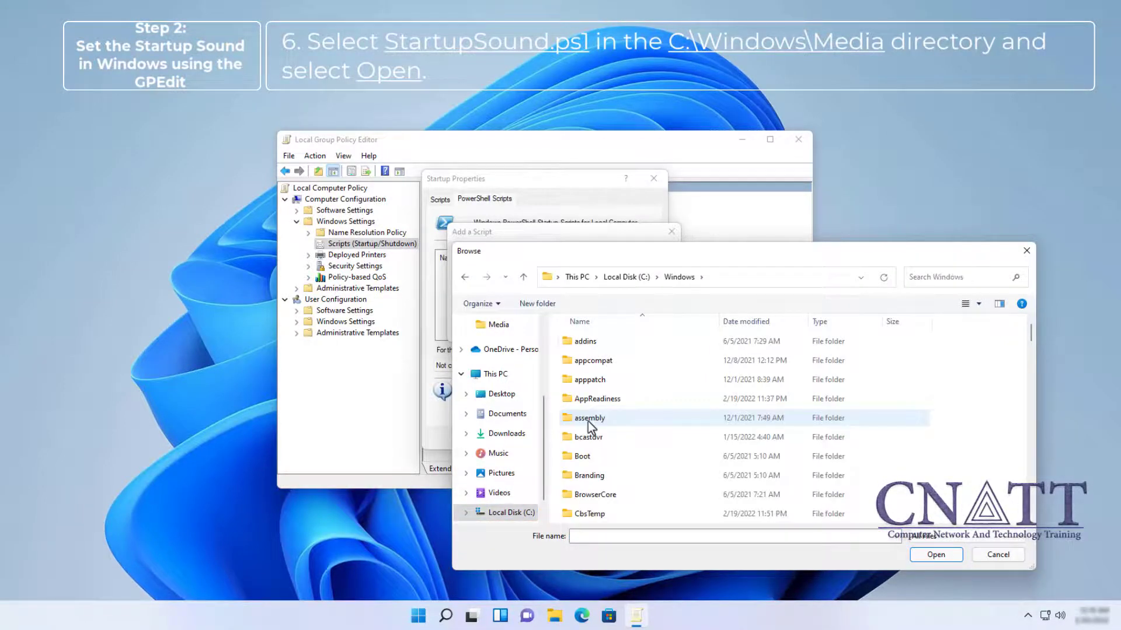
key("m")
double_click(590, 344)
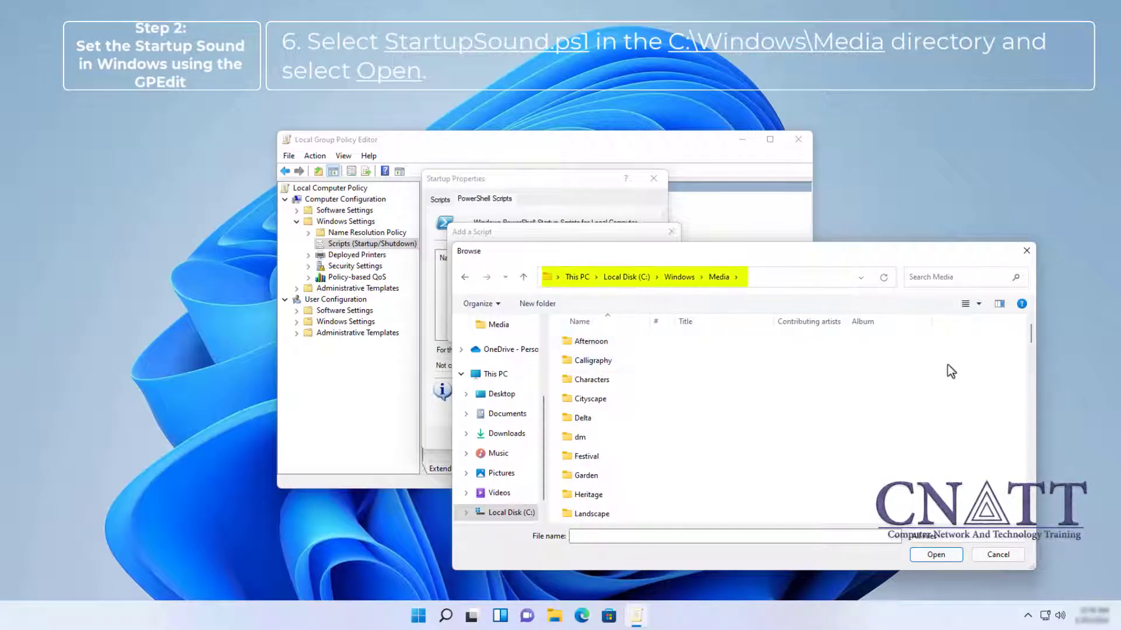
key("s")
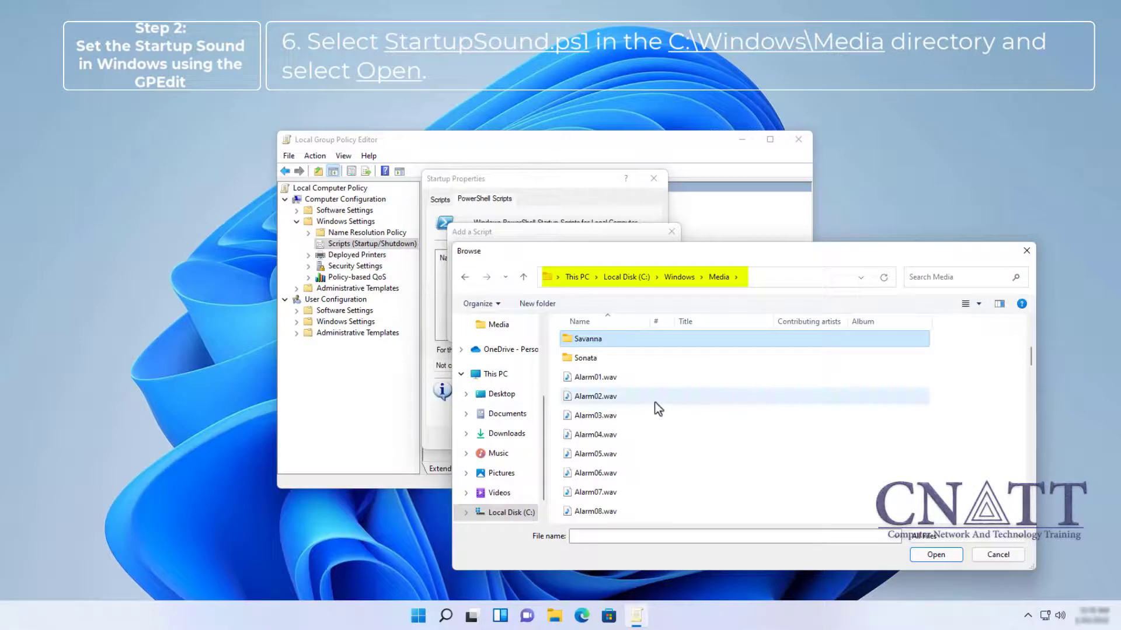
key("s")
key("s")
key("s")
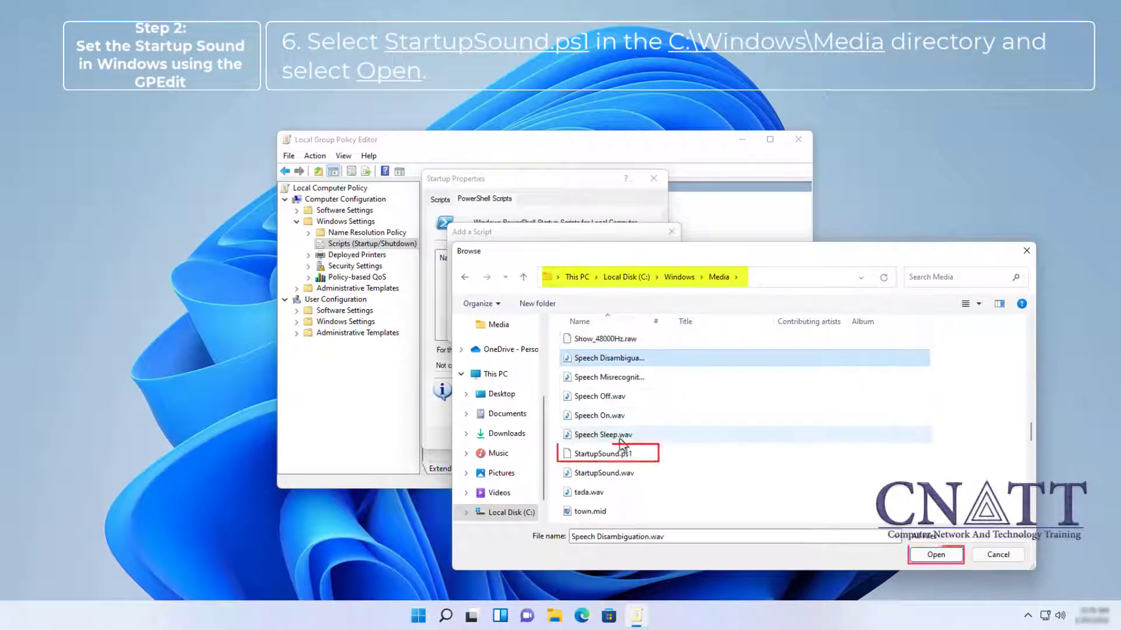
left_click(671, 454)
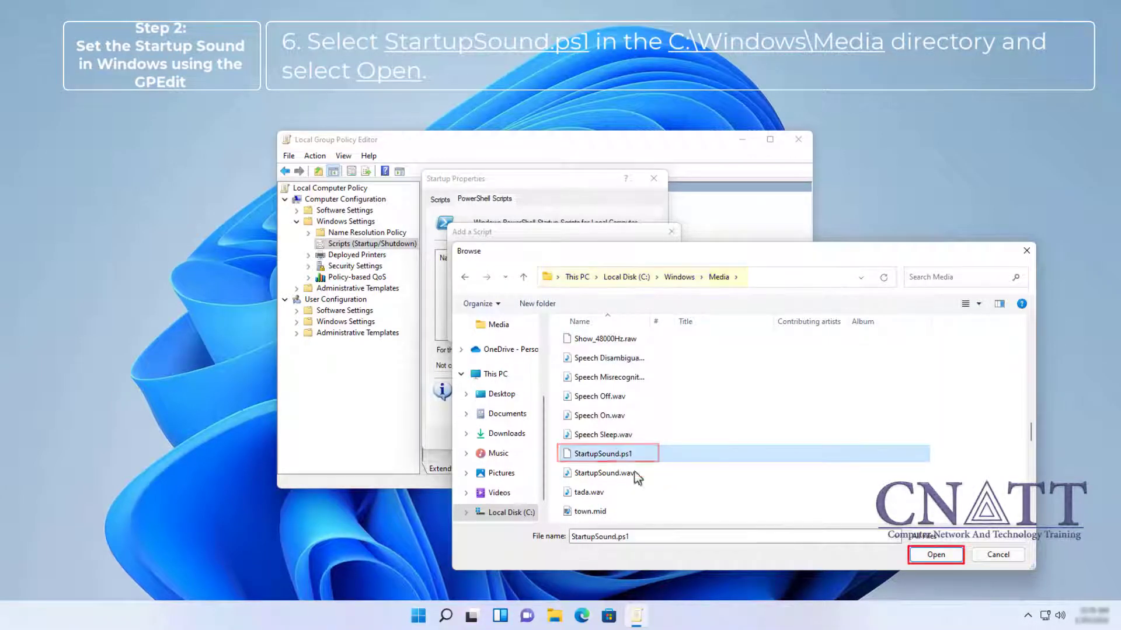
left_click(932, 555)
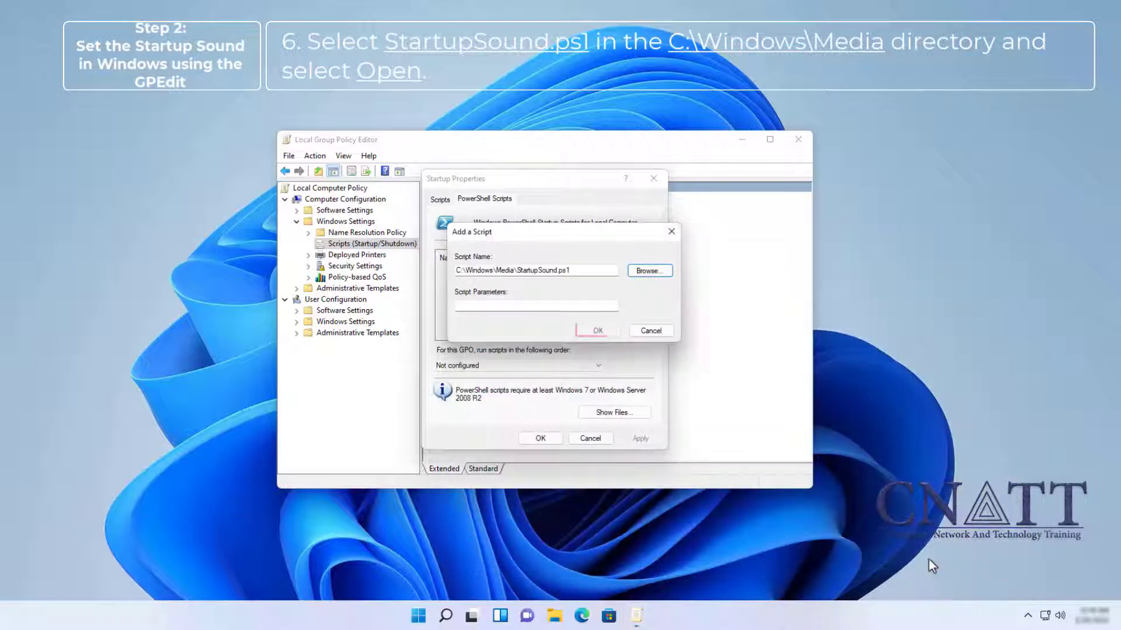
Add StartupSound.ps1 with order 'Run Windows PowerShell scripts first' and apply.
left_click(587, 331)
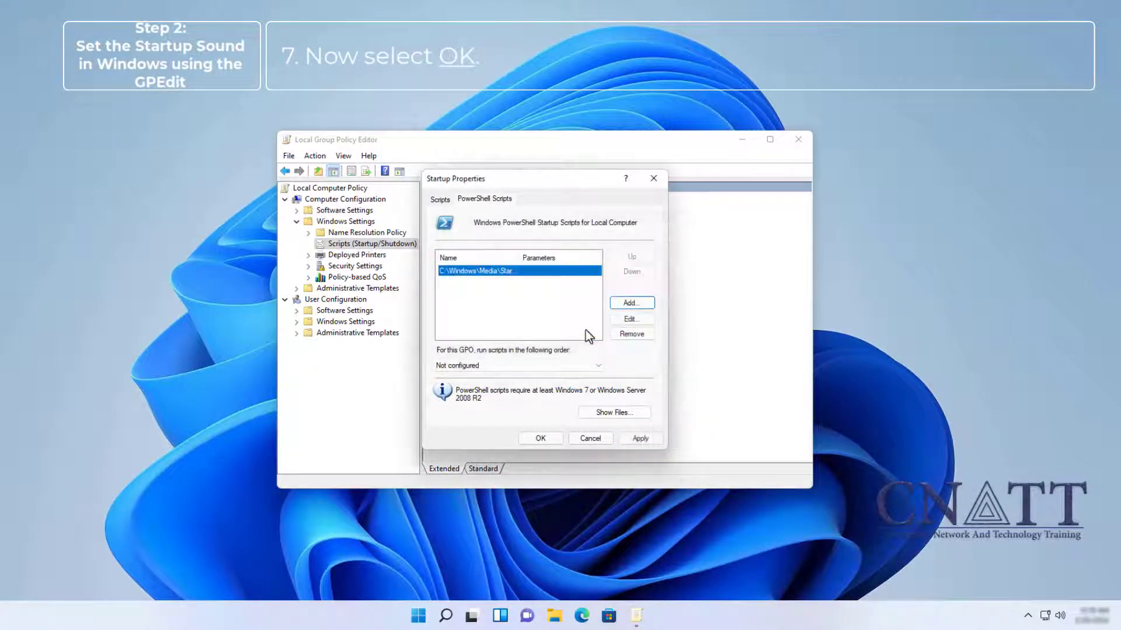
left_click(595, 366)
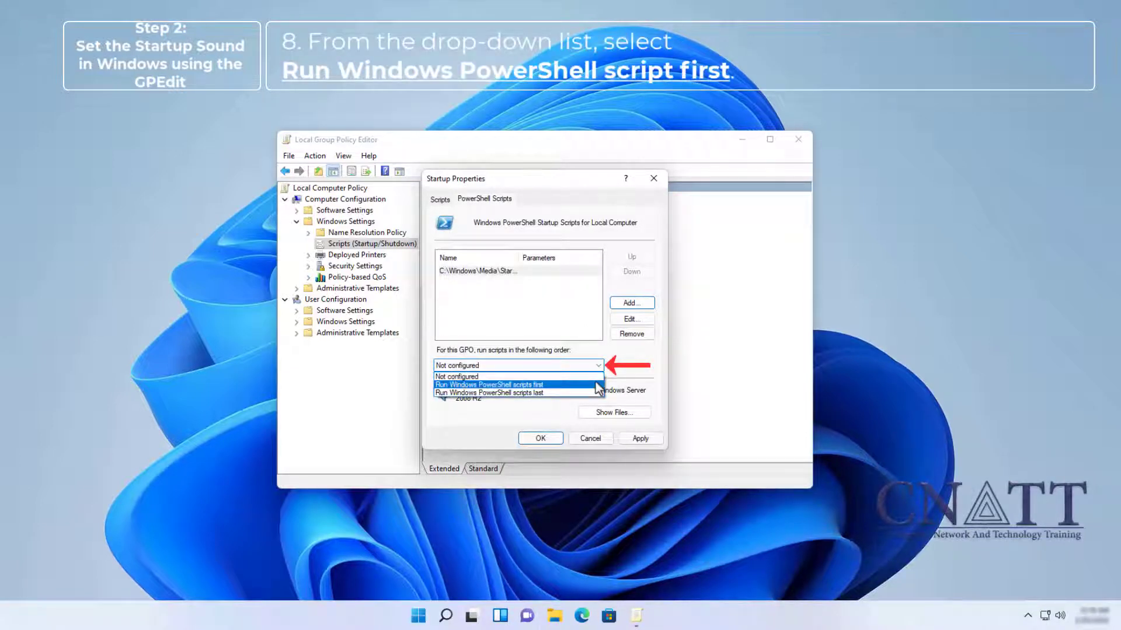
left_click(597, 385)
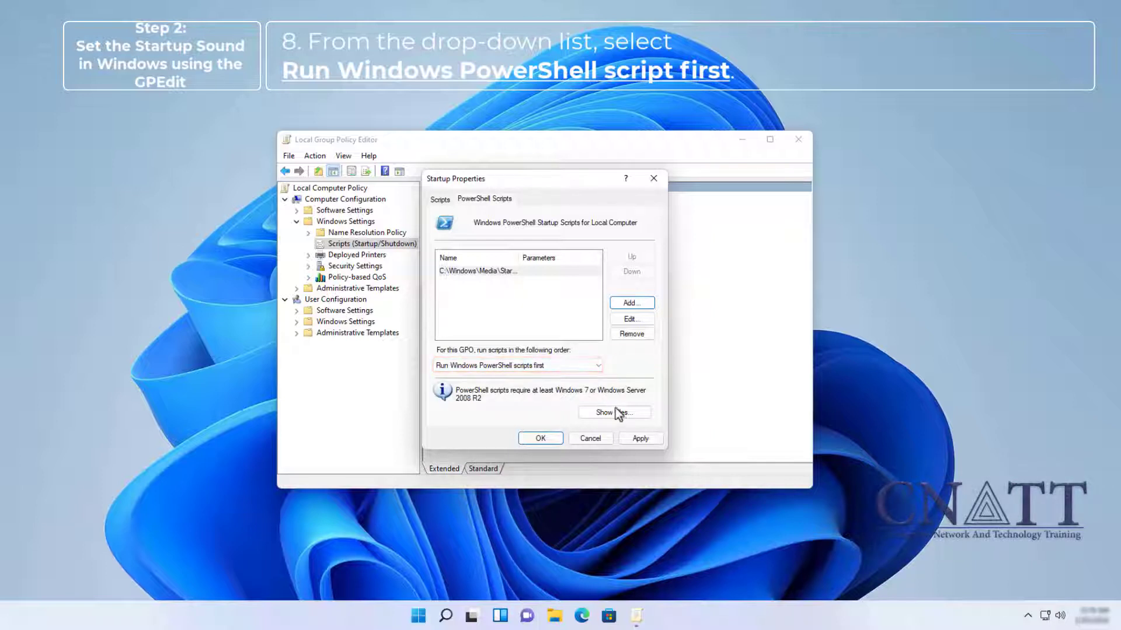
left_click(629, 439)
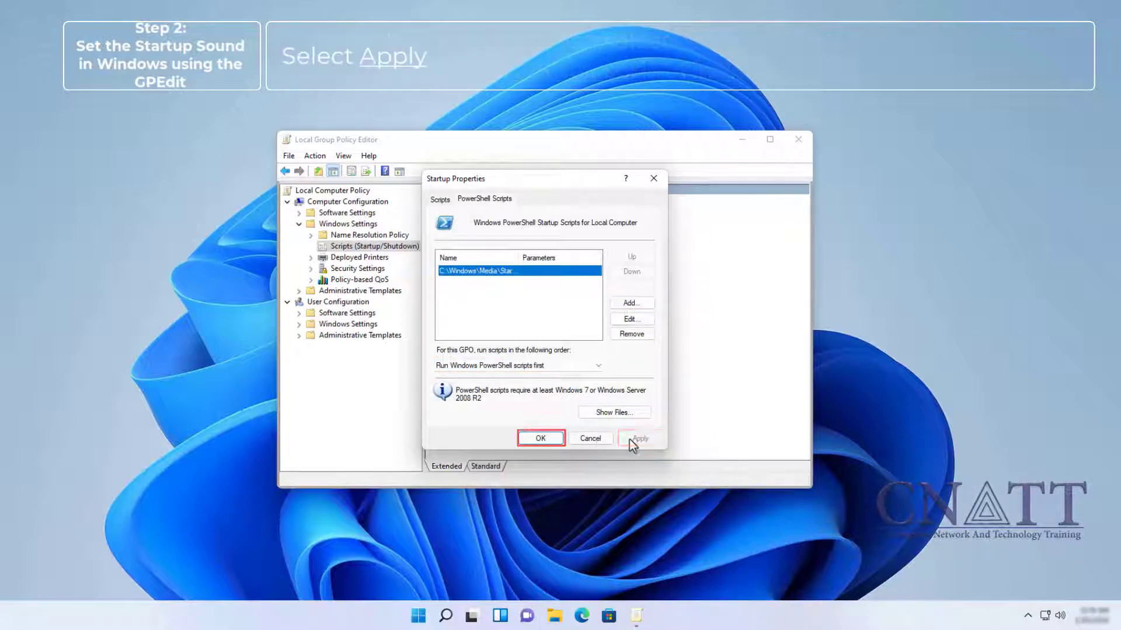
Close Startup Properties and Local Group Policy Editor, then restart the PC from Start.
left_click(548, 442)
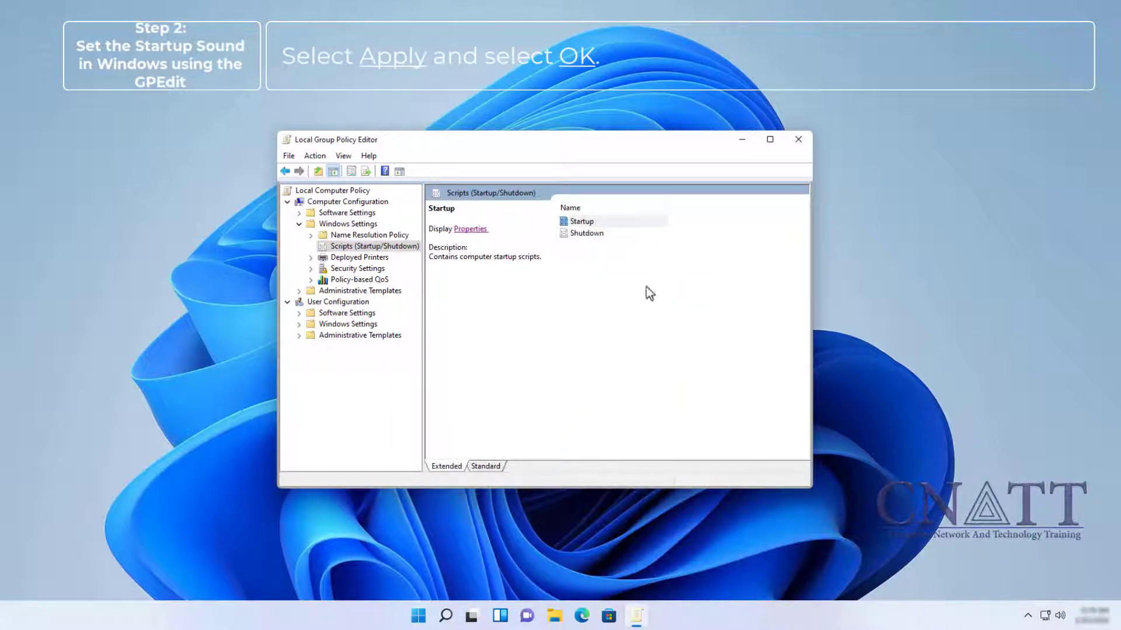
left_click(795, 143)
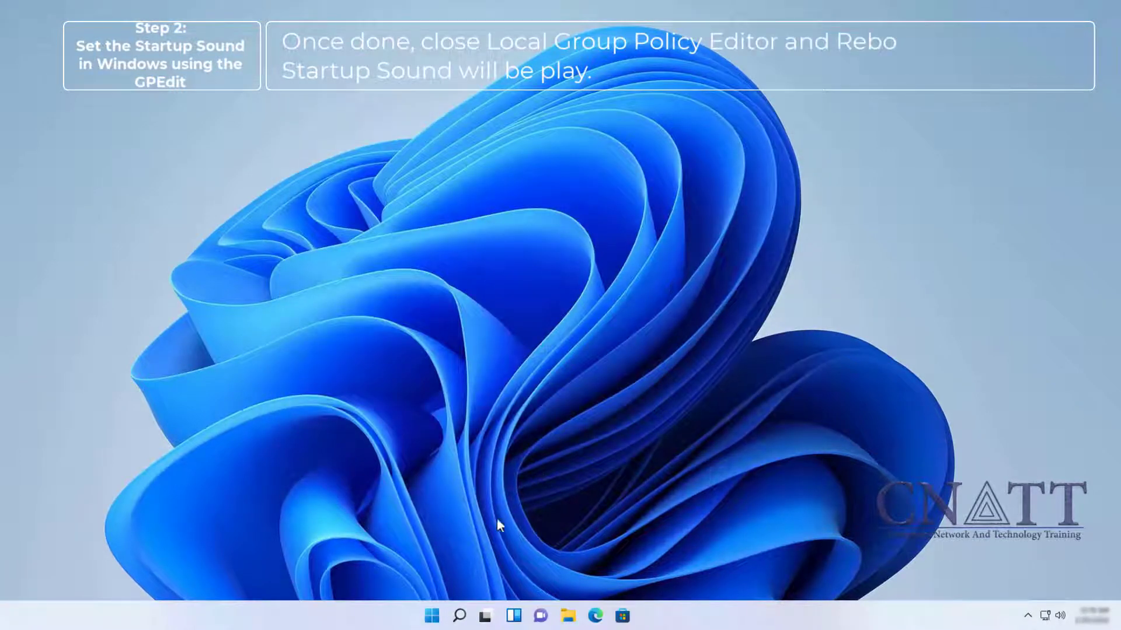
left_click(435, 616)
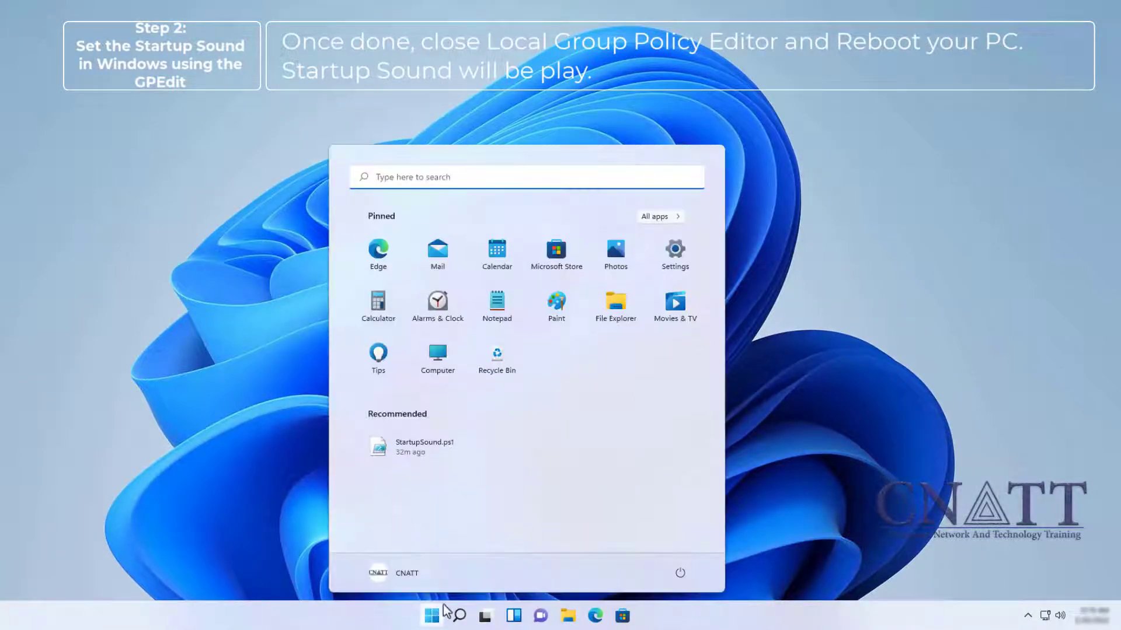
left_click(681, 574)
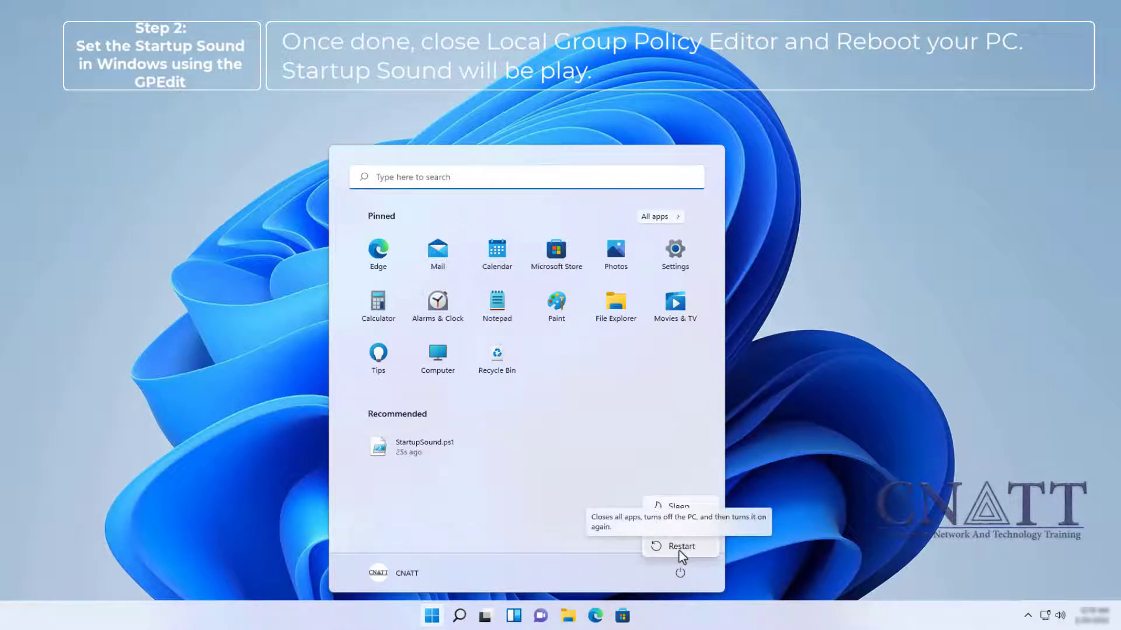
left_click(678, 551)
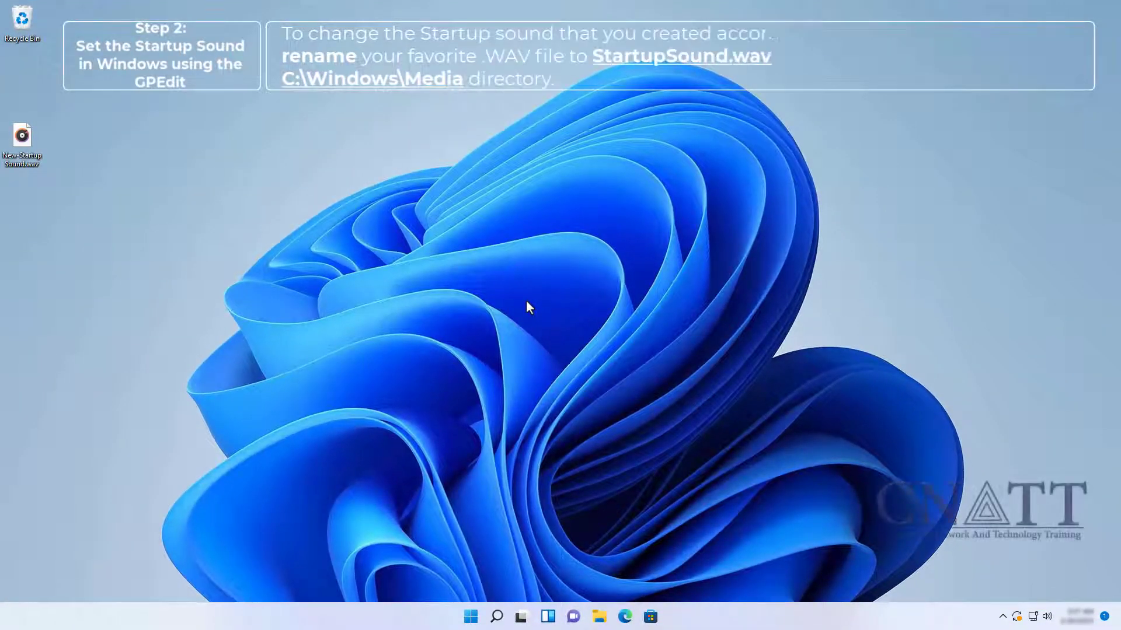
Rename the desktop file New-StartupSound.wav to StartupSound.wav and copy it.
right_click(23, 141)
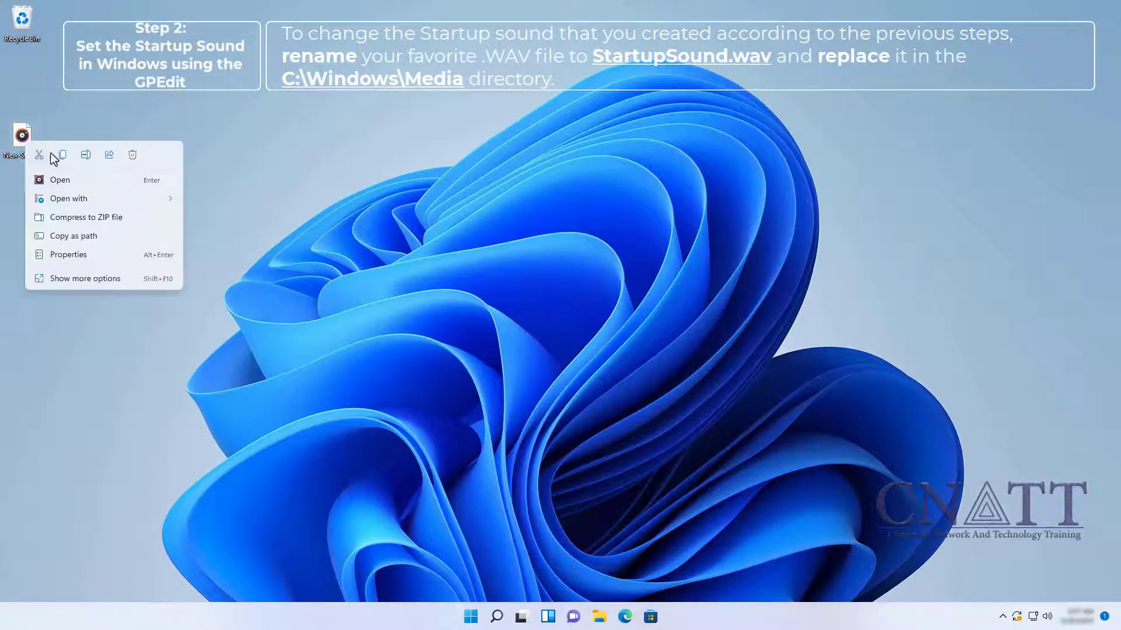
left_click(85, 154)
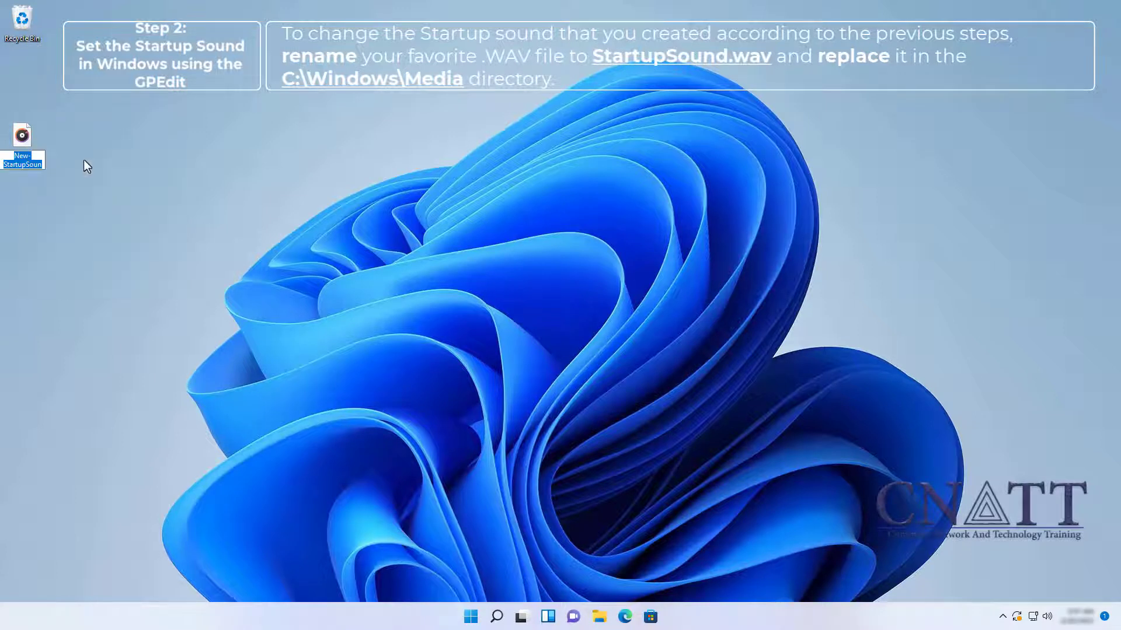
type("Start")
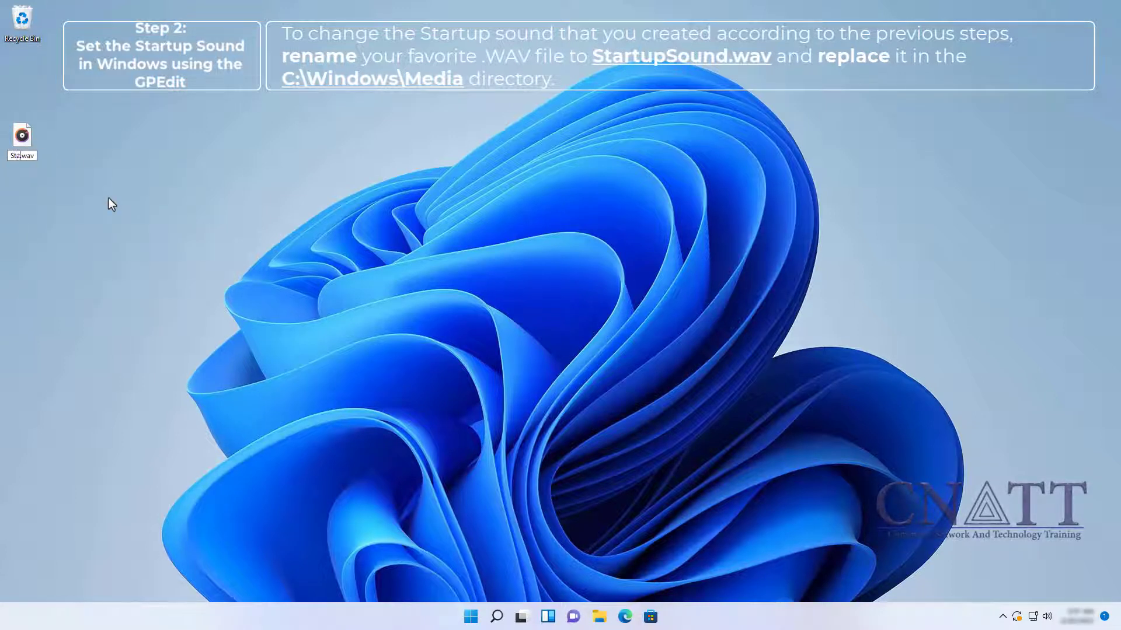
type("upSound")
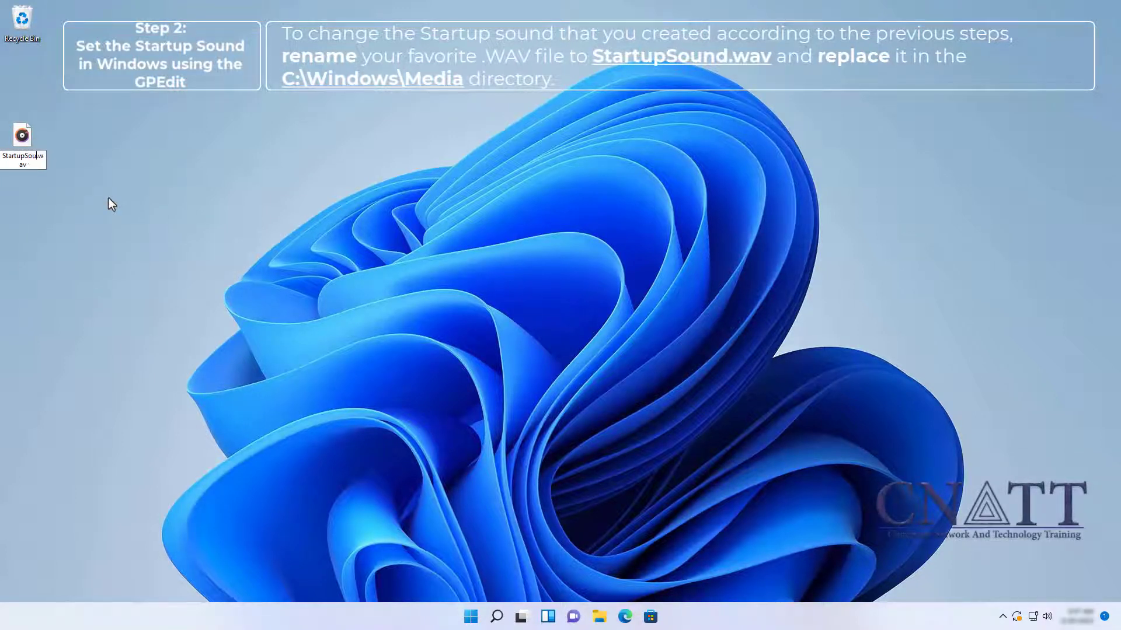
key("Return")
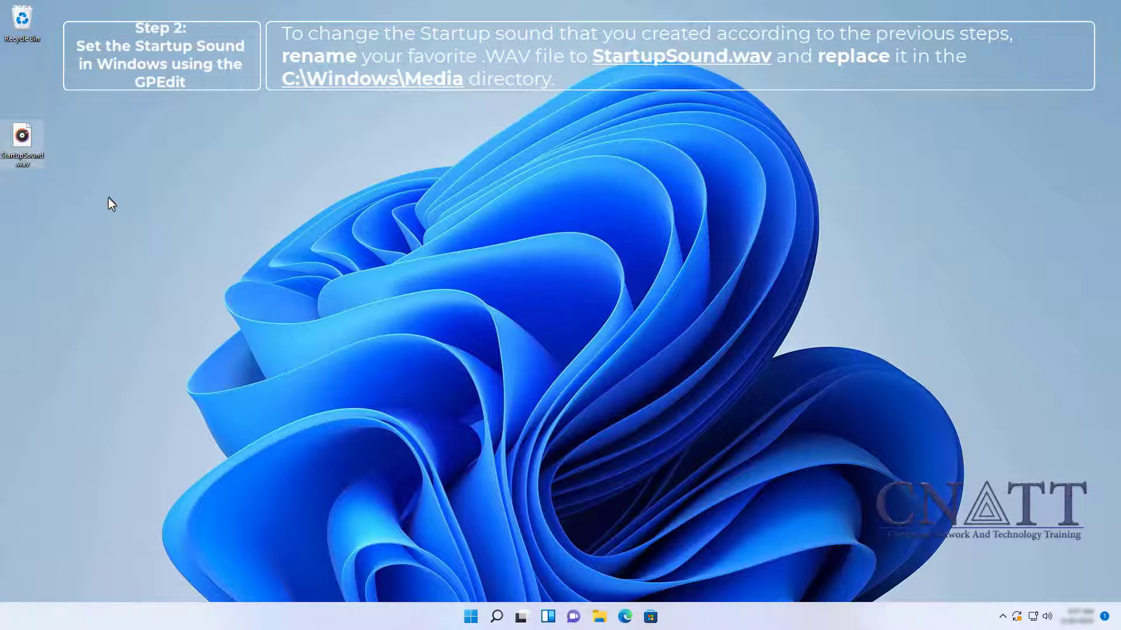
right_click(21, 146)
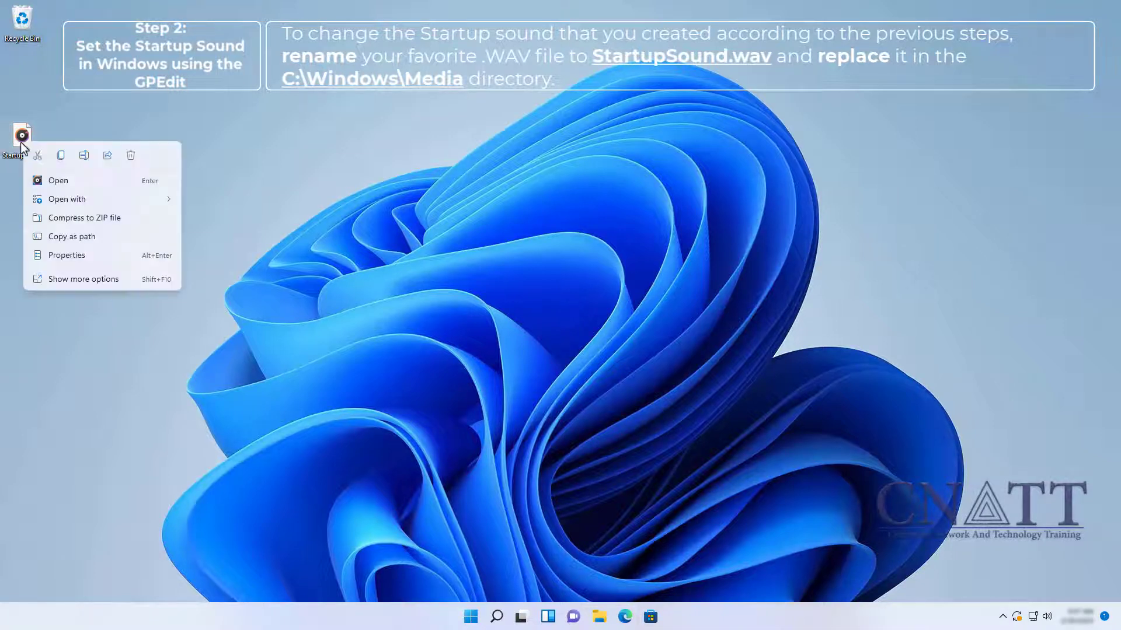
left_click(59, 157)
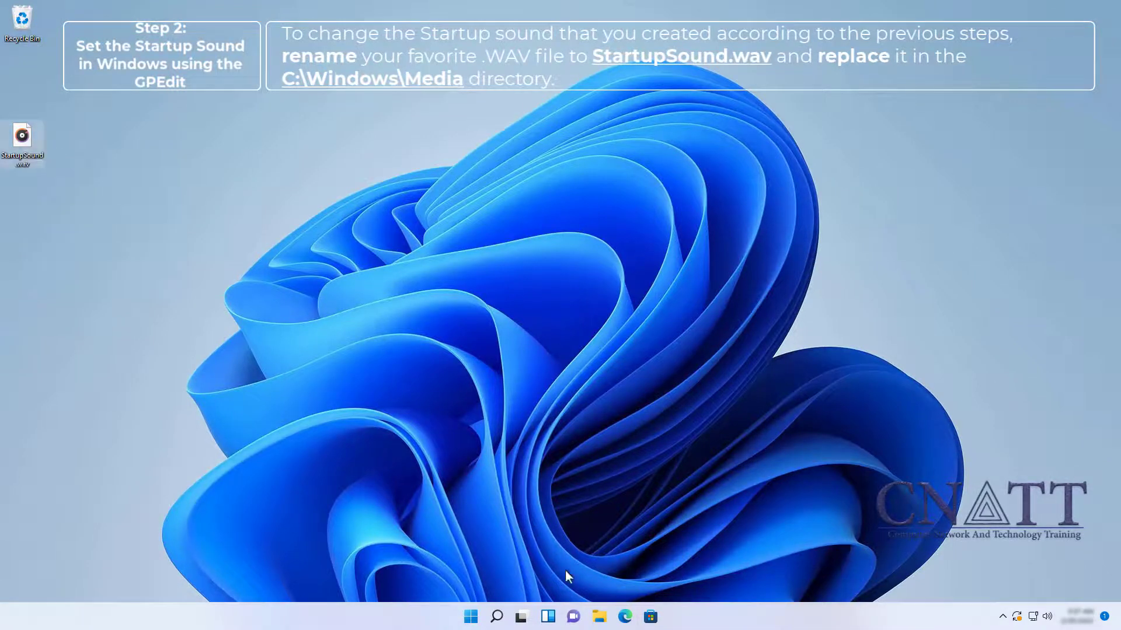
Paste StartupSound.wav into C:\Windows\Media, replacing the existing file with administrator permission.
left_click(599, 617)
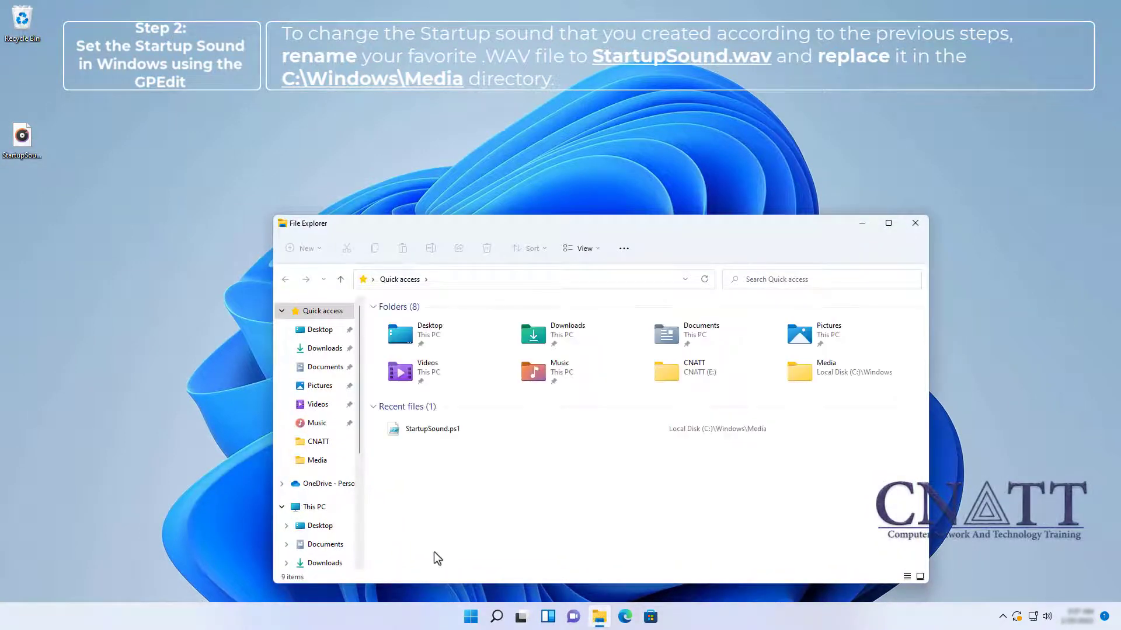
left_click(313, 506)
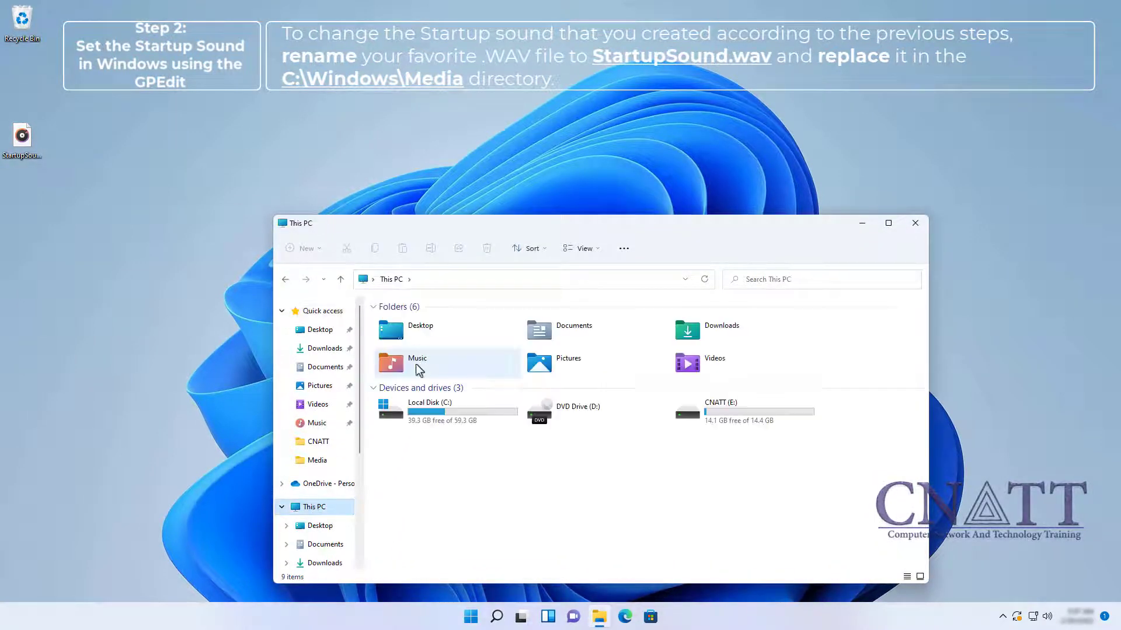
double_click(419, 402)
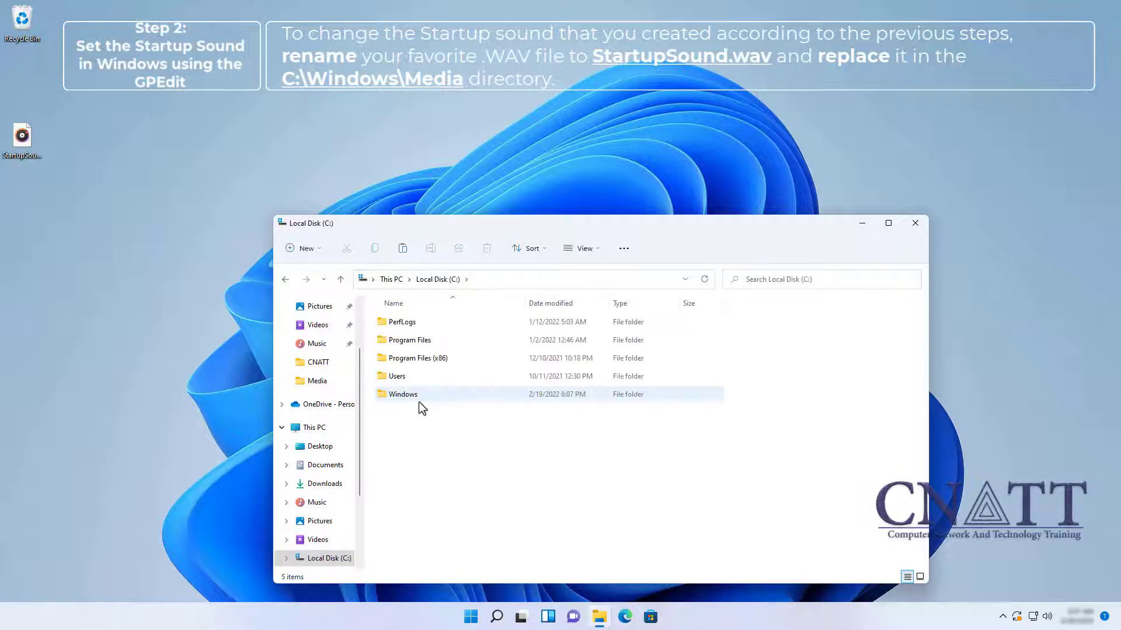
left_click(419, 401)
double_click(419, 401)
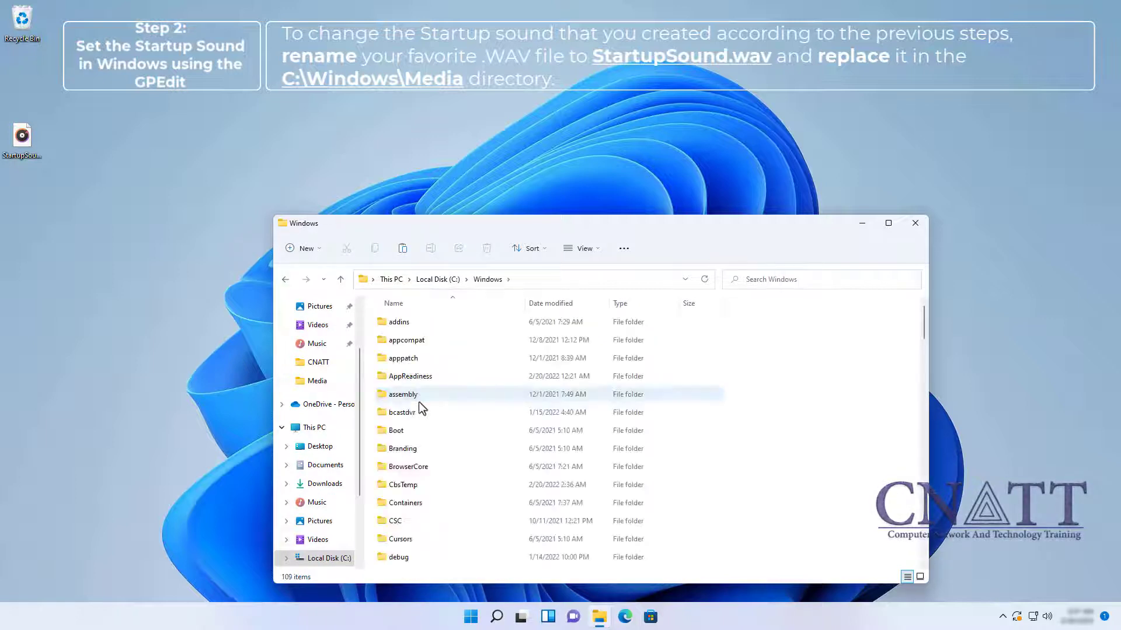
type("media")
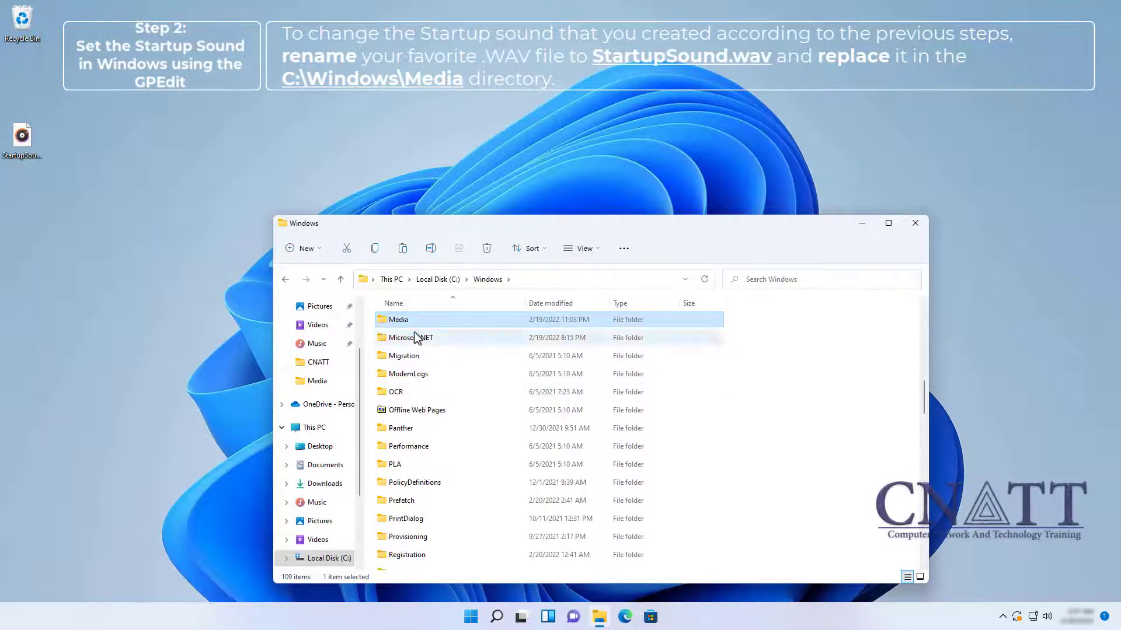
double_click(413, 321)
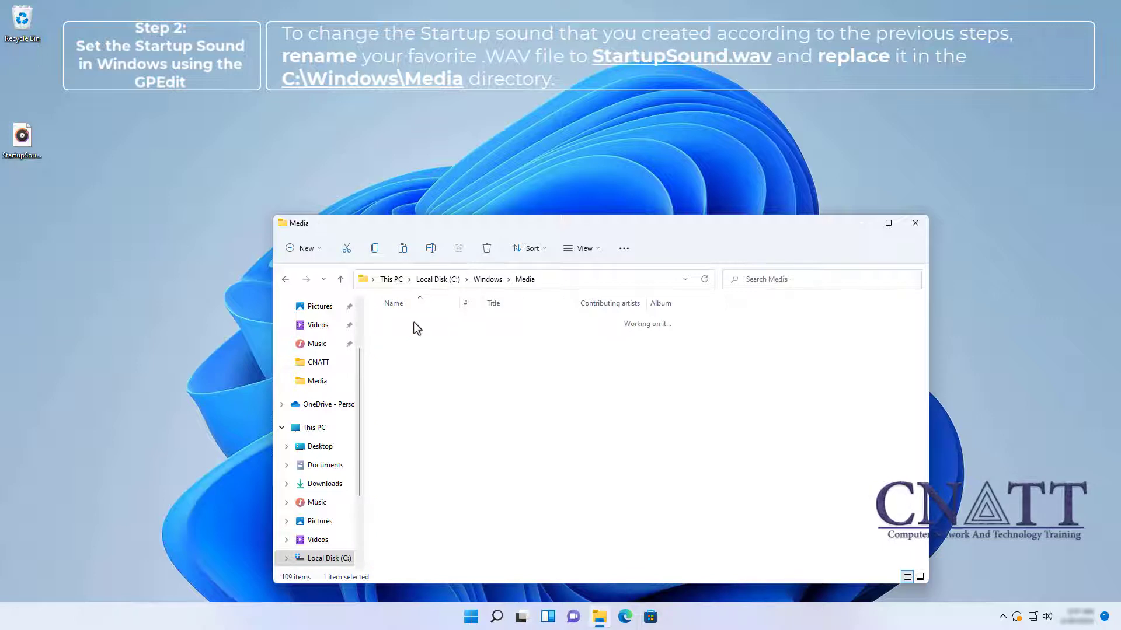
left_click(401, 255)
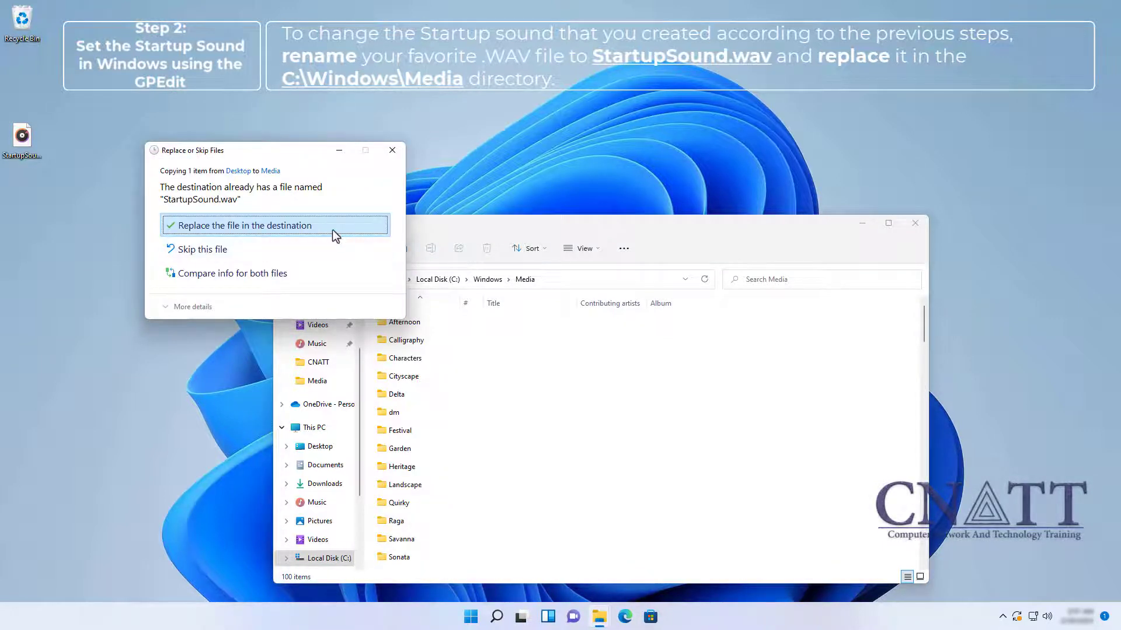
left_click(331, 230)
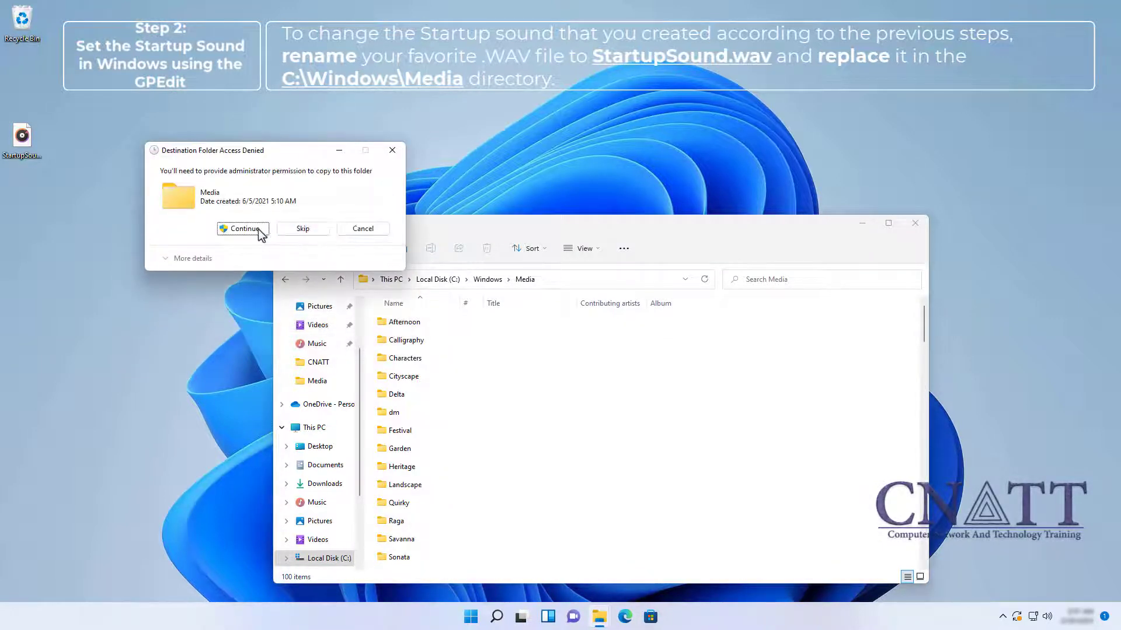
left_click(251, 229)
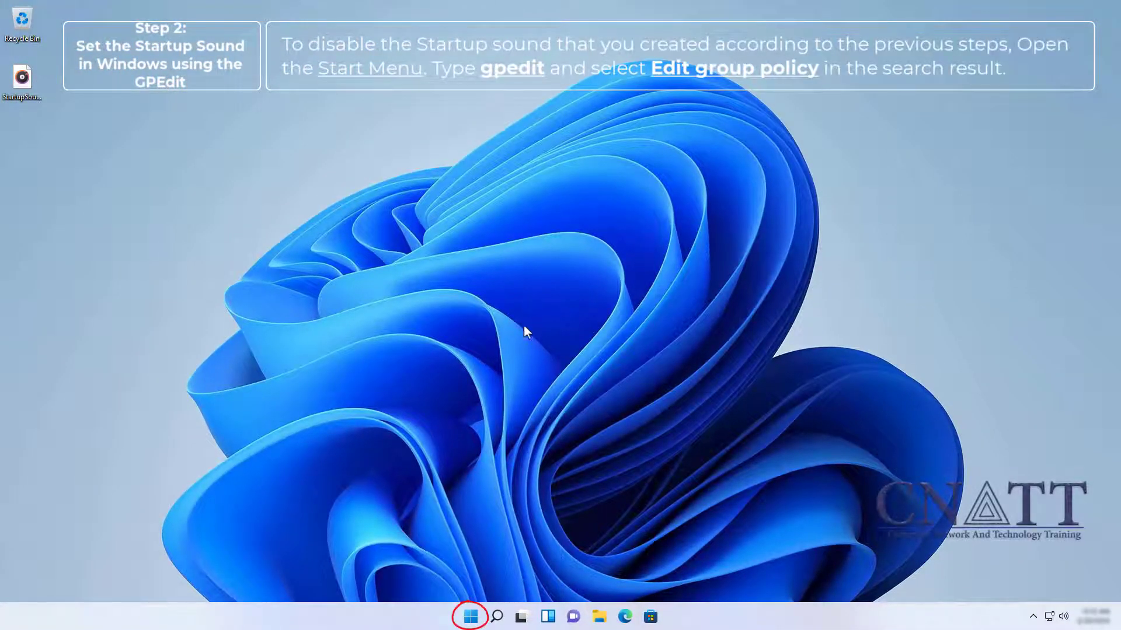
Search the Start menu for gpedit and launch Edit group policy.
left_click(470, 616)
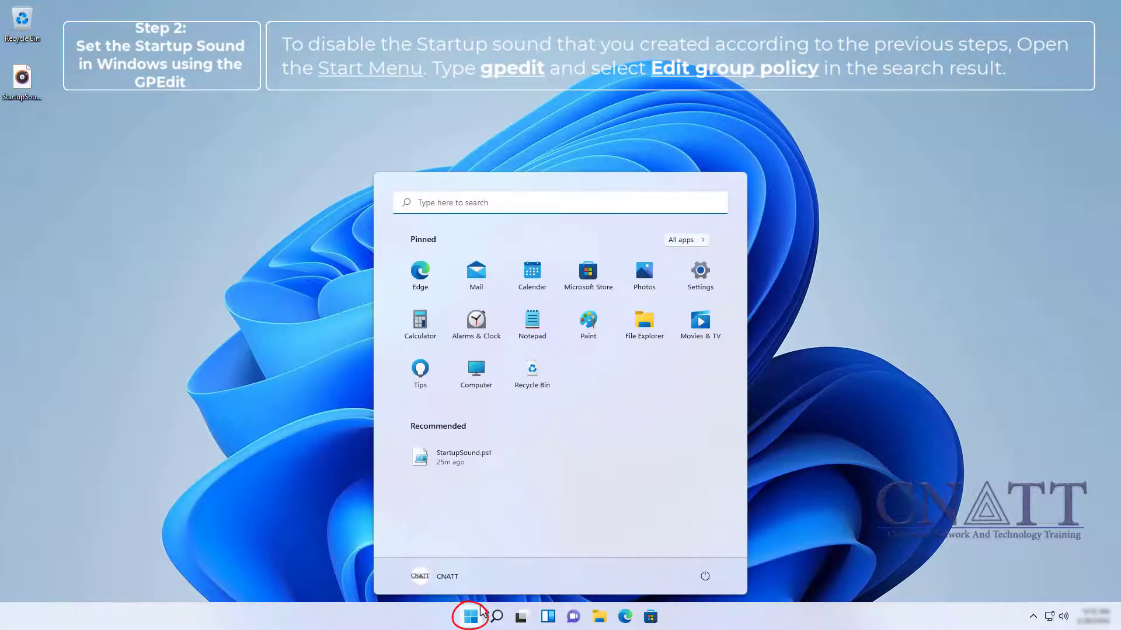
type("gpedit")
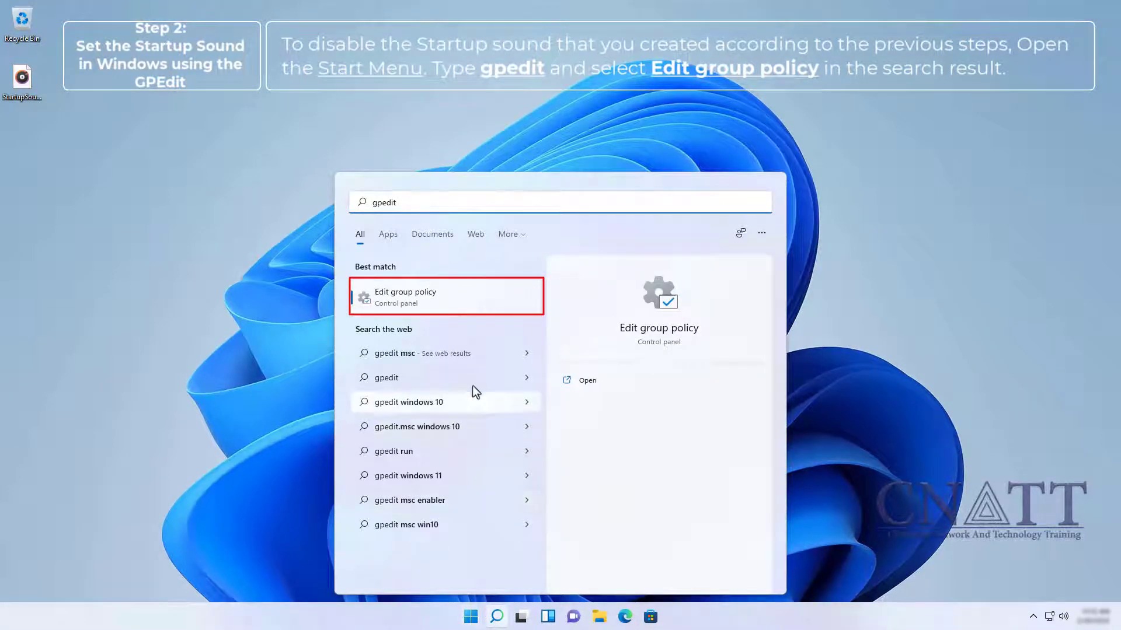
left_click(470, 300)
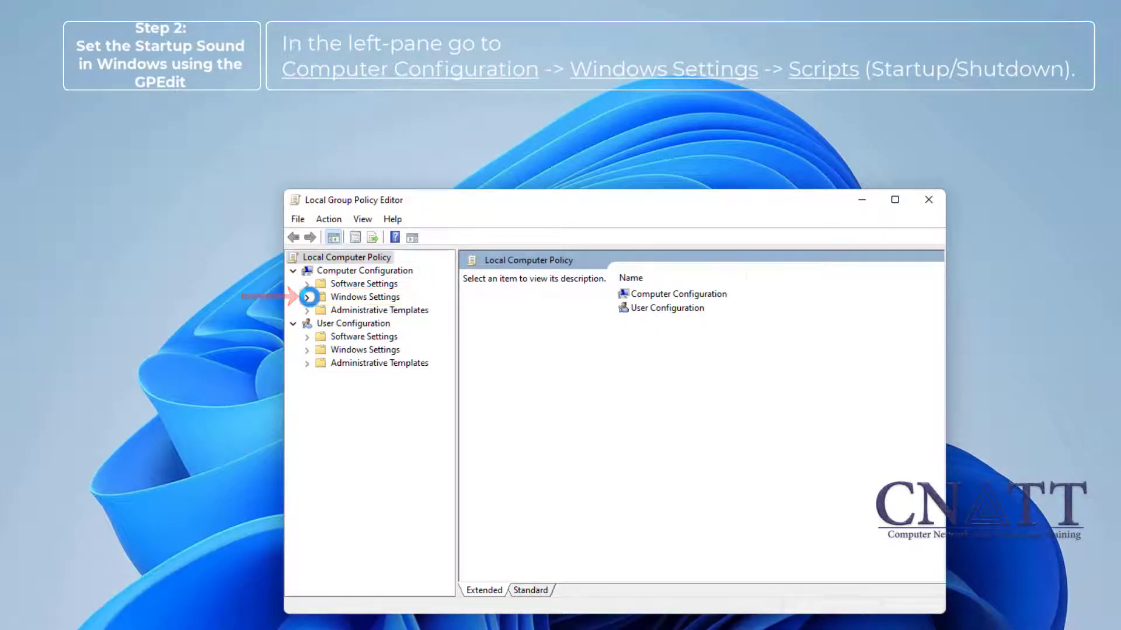
Remove the StartupSound entry from Startup Properties' PowerShell Scripts list and apply.
left_click(307, 298)
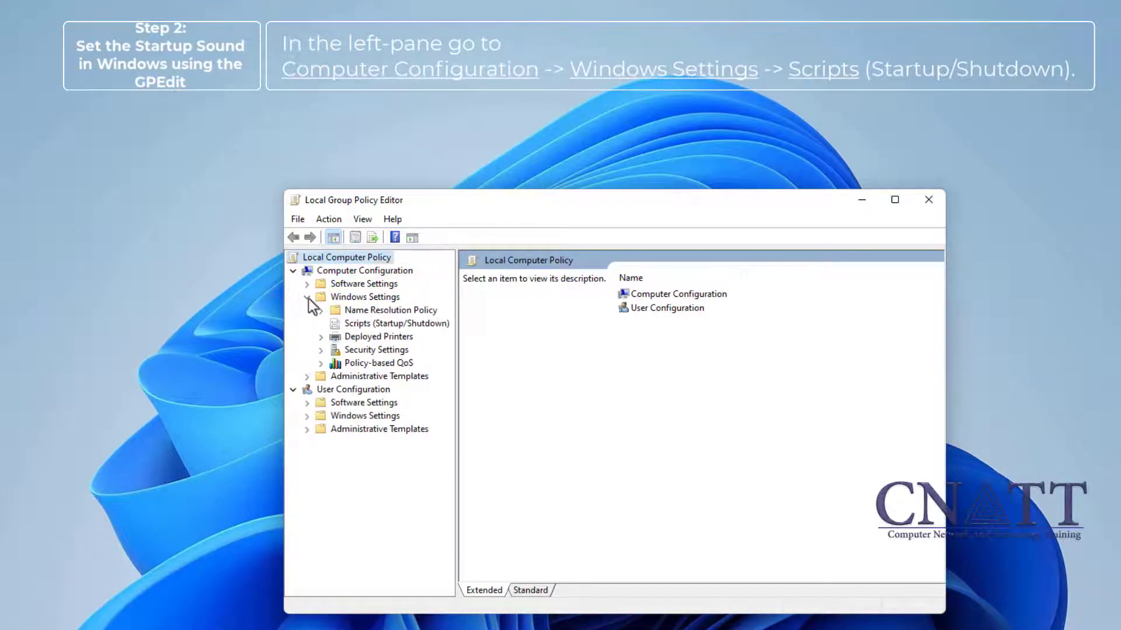
left_click(352, 326)
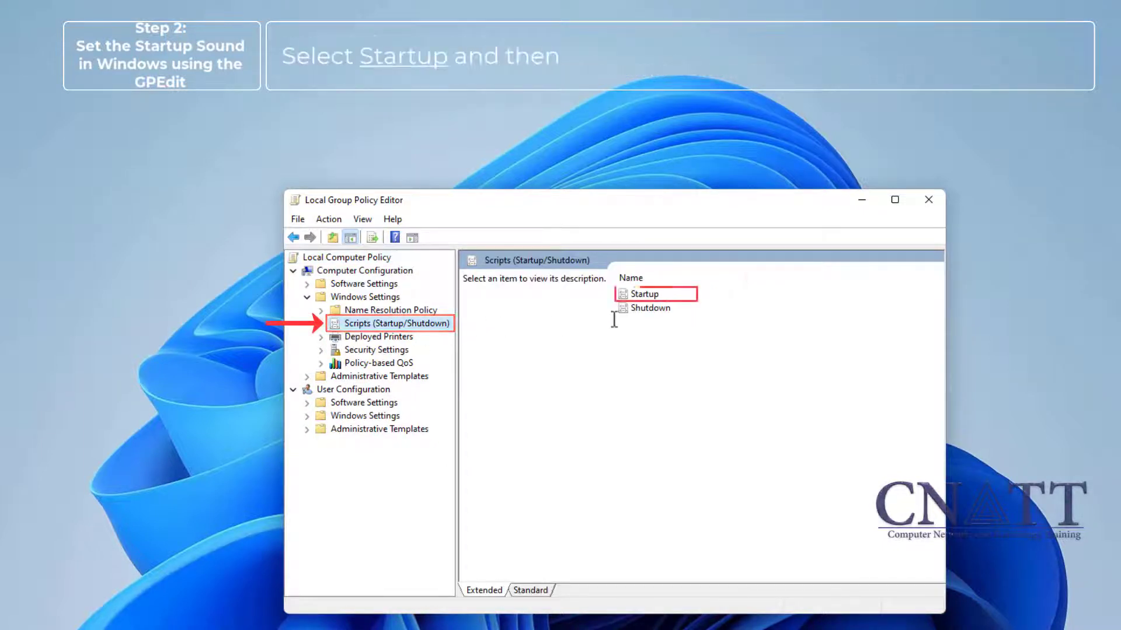
left_click(643, 296)
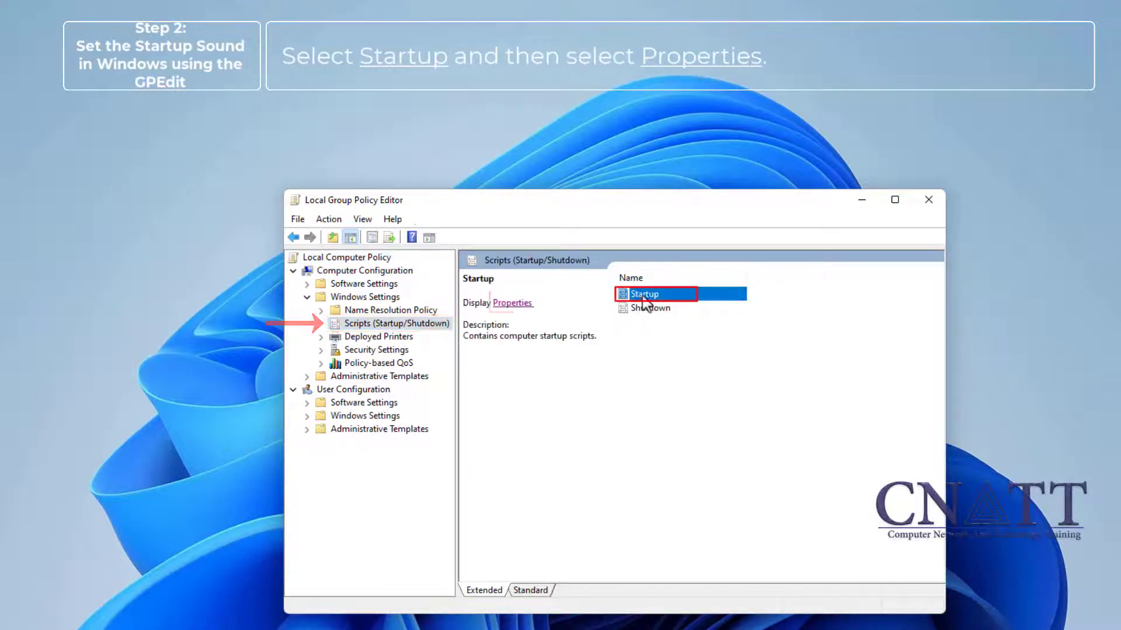
left_click(525, 306)
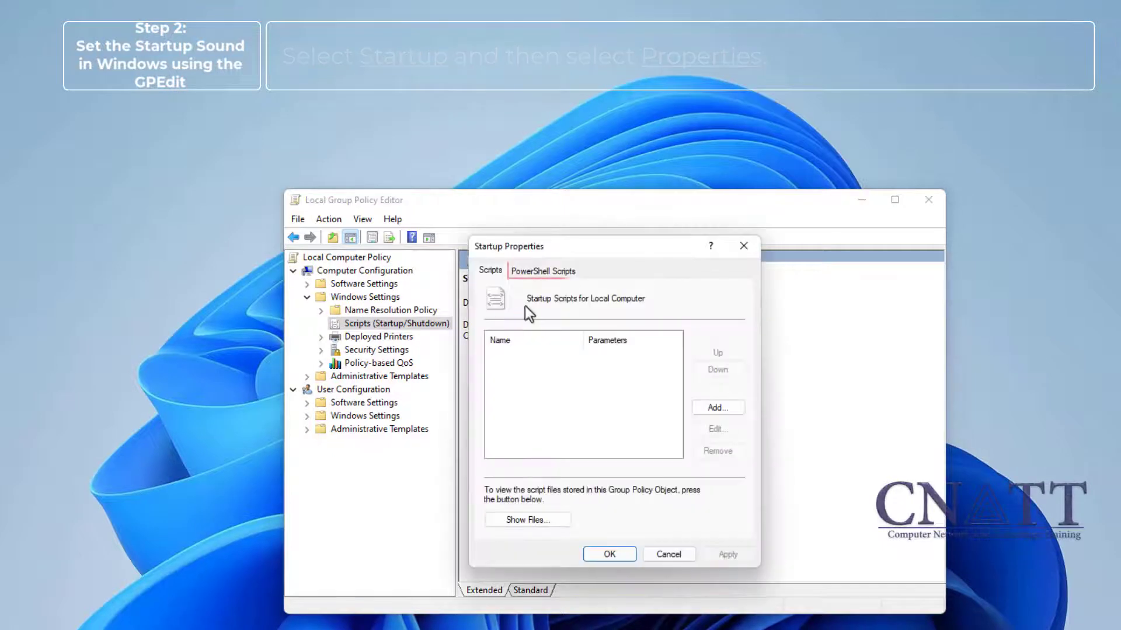
left_click(542, 273)
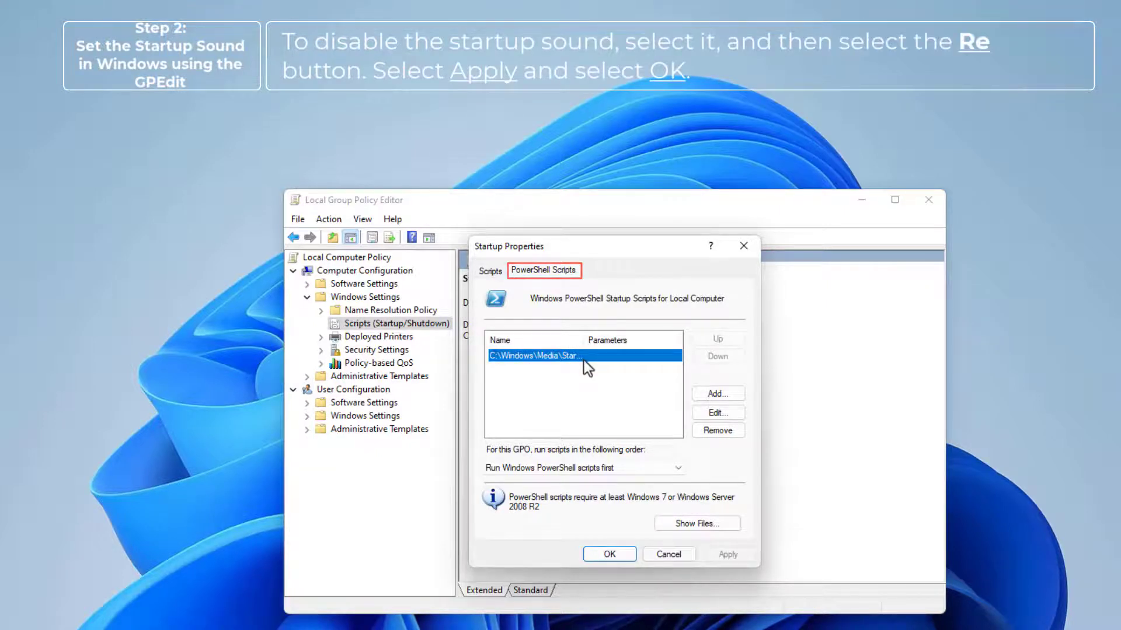
left_click(708, 433)
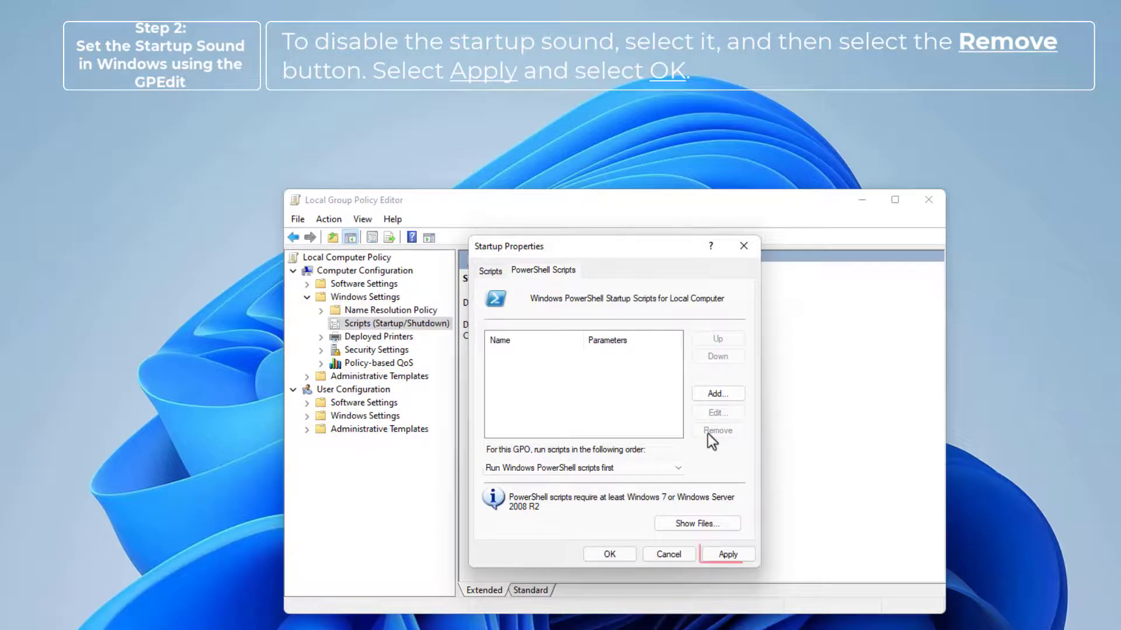
left_click(730, 555)
left_click(609, 554)
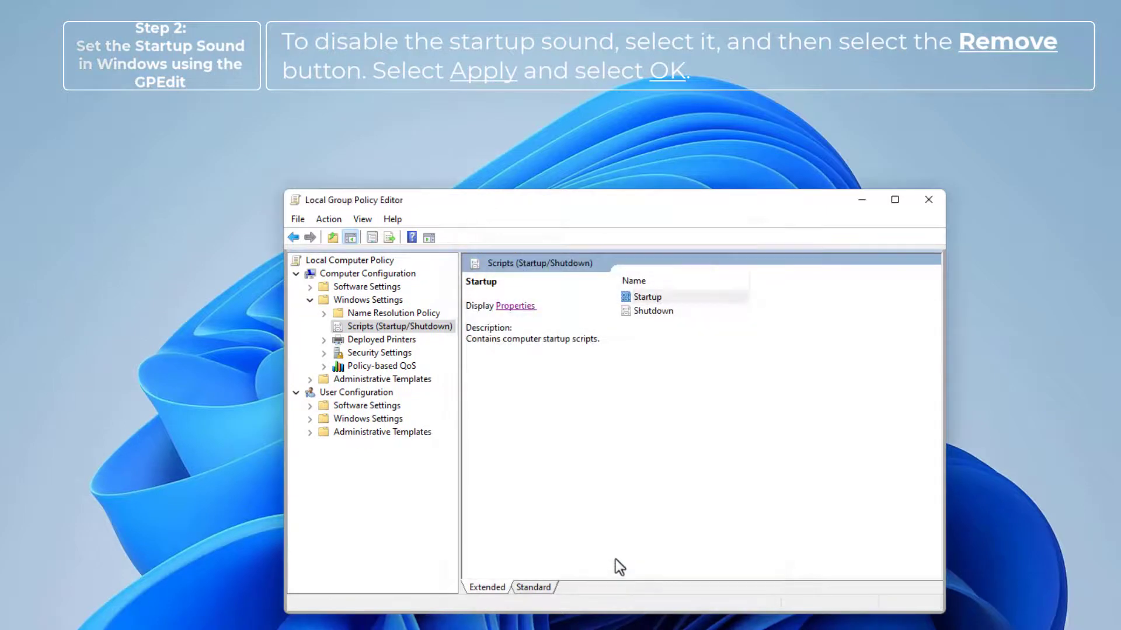